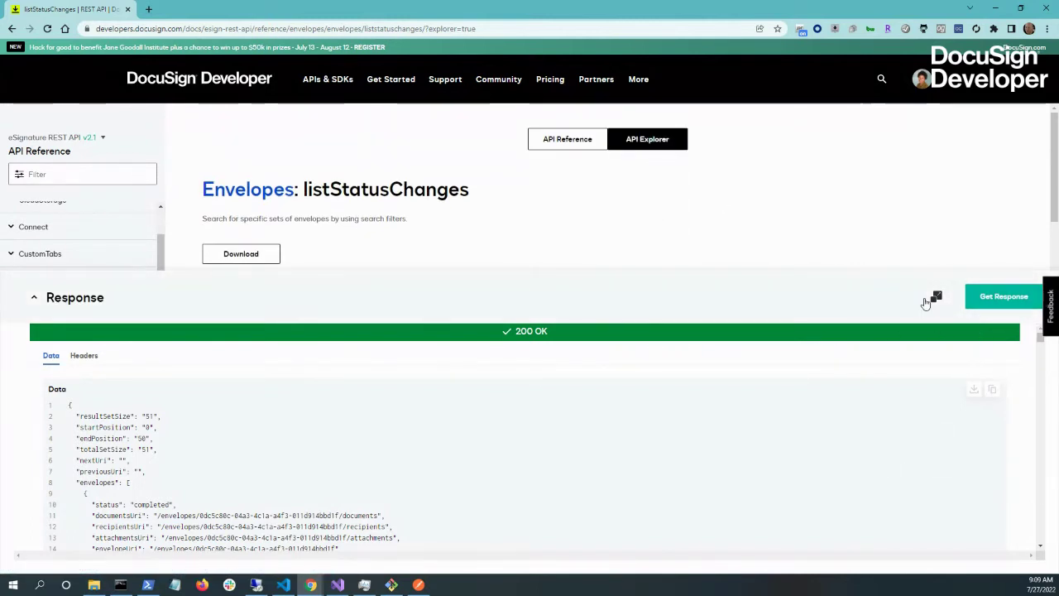
- Collapse the response and go to the Click API overview from APIs & SDKs
{"action": "left_click", "coordinate": [936, 297]}
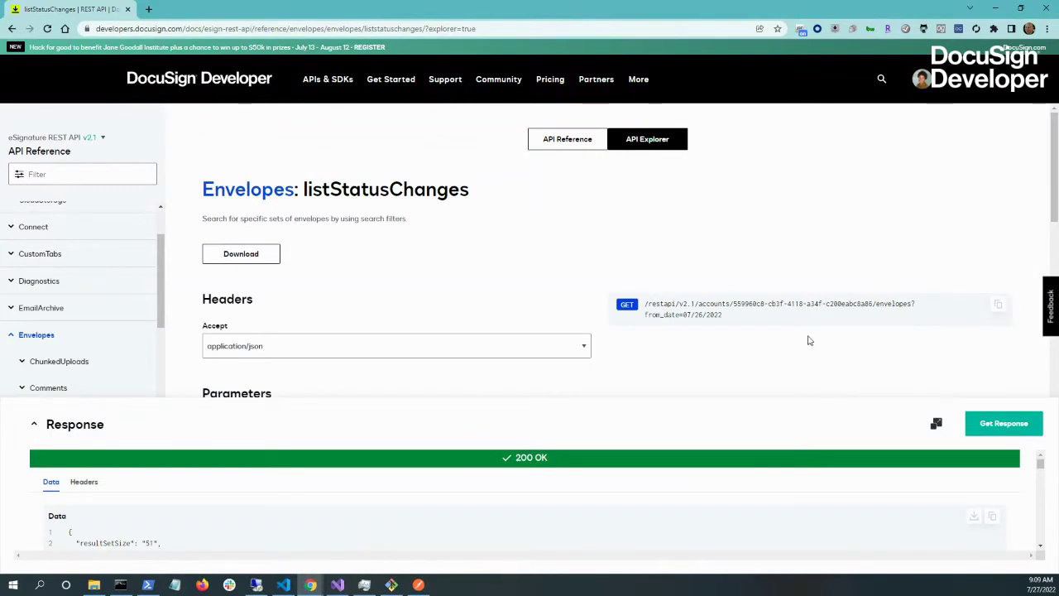
{"action": "left_click", "coordinate": [325, 85]}
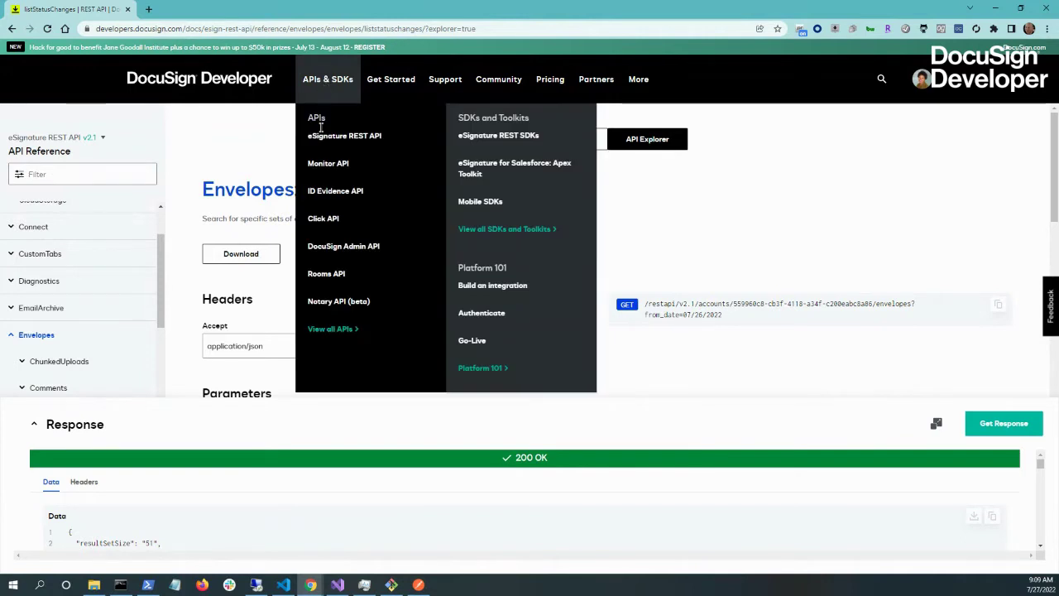
{"action": "left_click", "coordinate": [324, 224]}
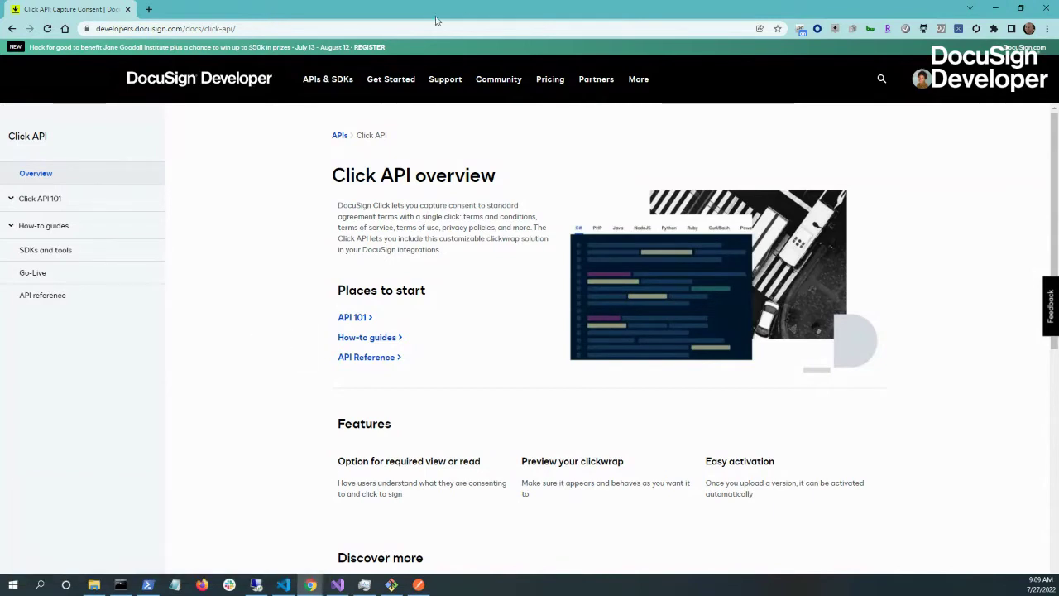
- In the Click API reference, expand Accounts > ClickWraps and open getClickwraps
{"action": "left_click", "coordinate": [36, 296]}
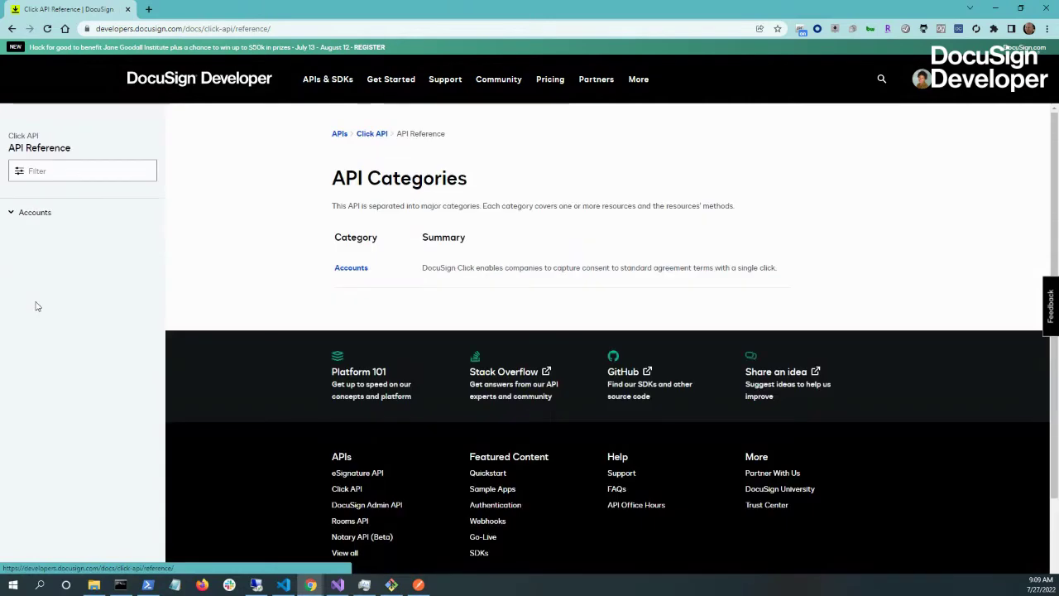
{"action": "left_click", "coordinate": [33, 212]}
{"action": "left_click", "coordinate": [19, 250]}
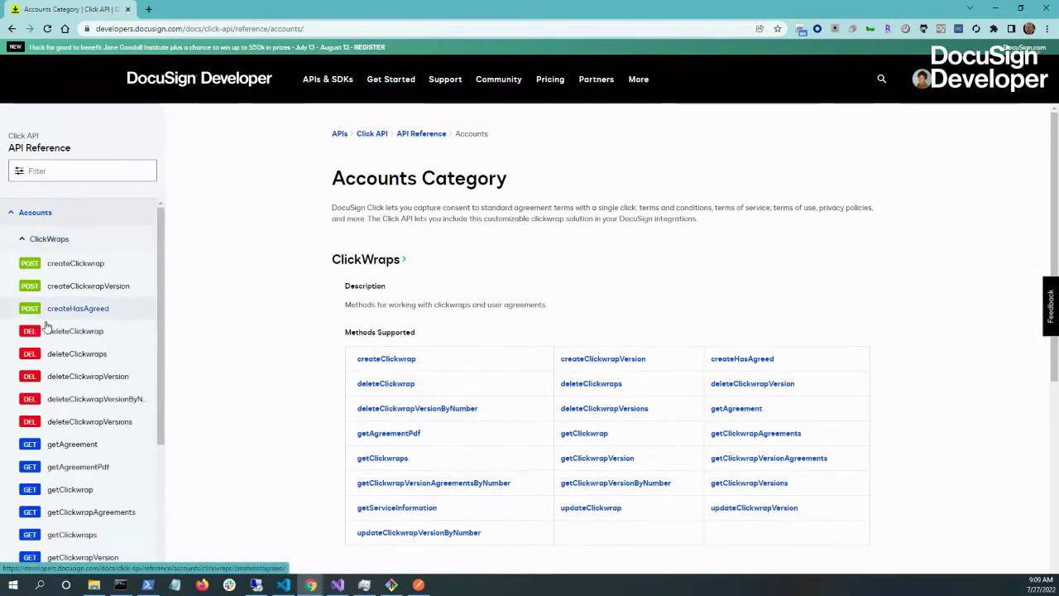
{"action": "scroll", "coordinate": [237, 333], "scroll_direction": "down", "scroll_amount": 1}
{"action": "scroll", "coordinate": [106, 379], "scroll_direction": "down", "scroll_amount": 2}
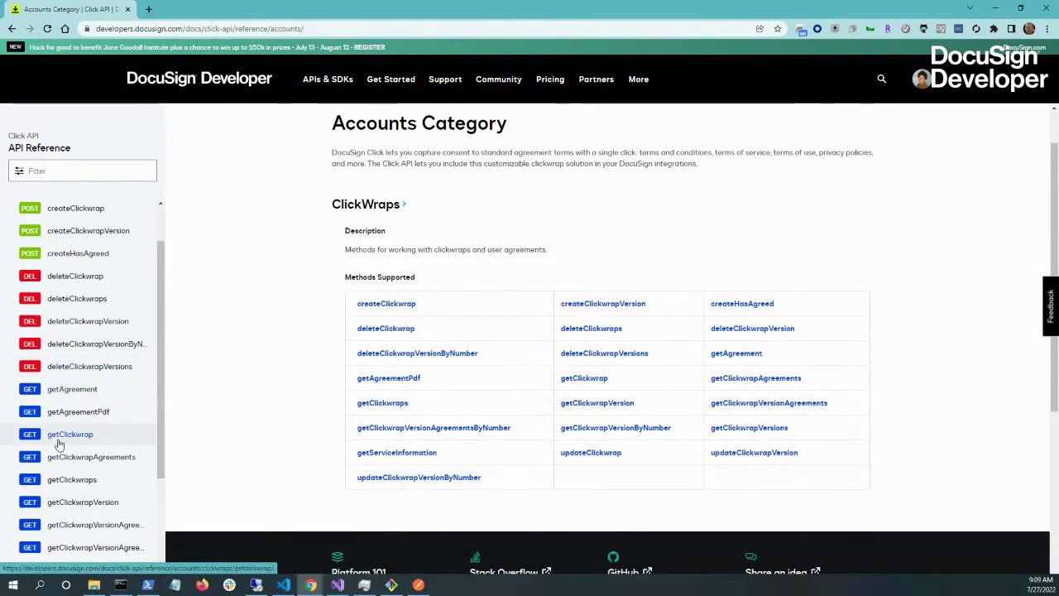
{"action": "left_click", "coordinate": [78, 479]}
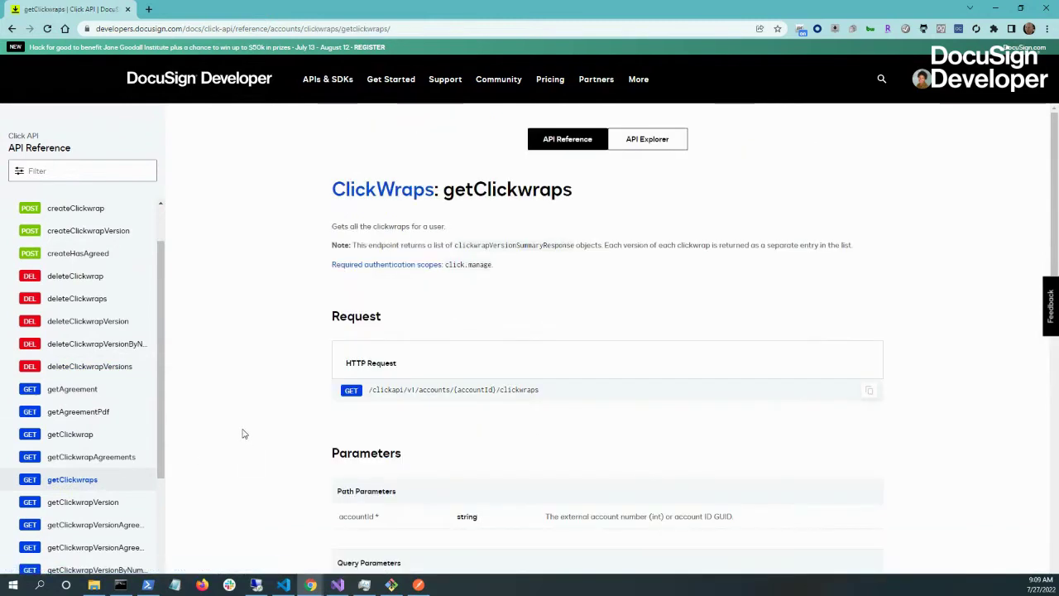
- Run getClickwraps from the API Explorer tab for the demo account
{"action": "left_click", "coordinate": [661, 138]}
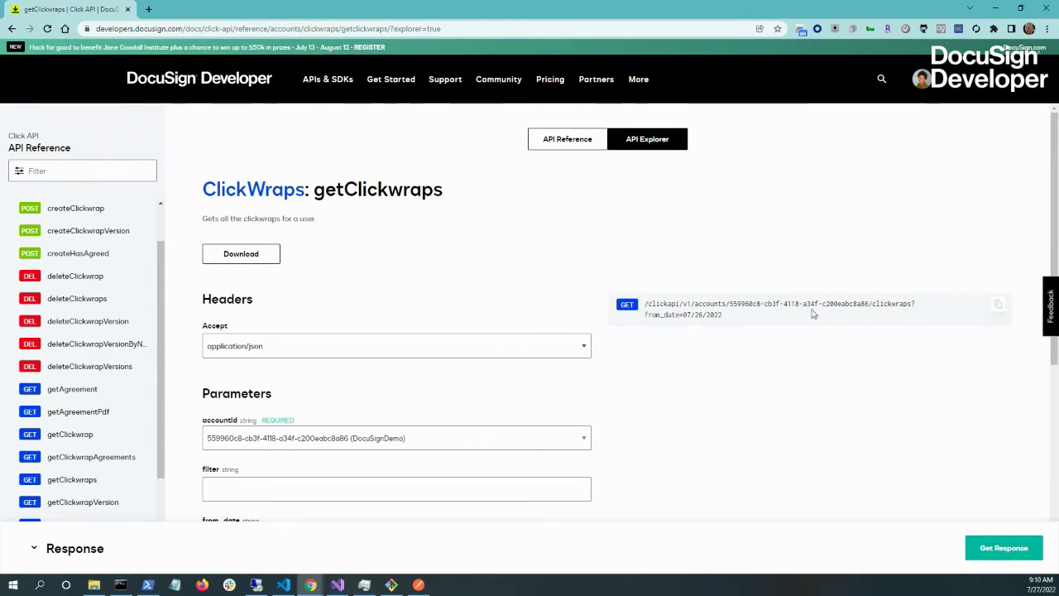
{"action": "scroll", "coordinate": [676, 354], "scroll_direction": "down", "scroll_amount": 2}
{"action": "scroll", "coordinate": [676, 351], "scroll_direction": "up", "scroll_amount": 1}
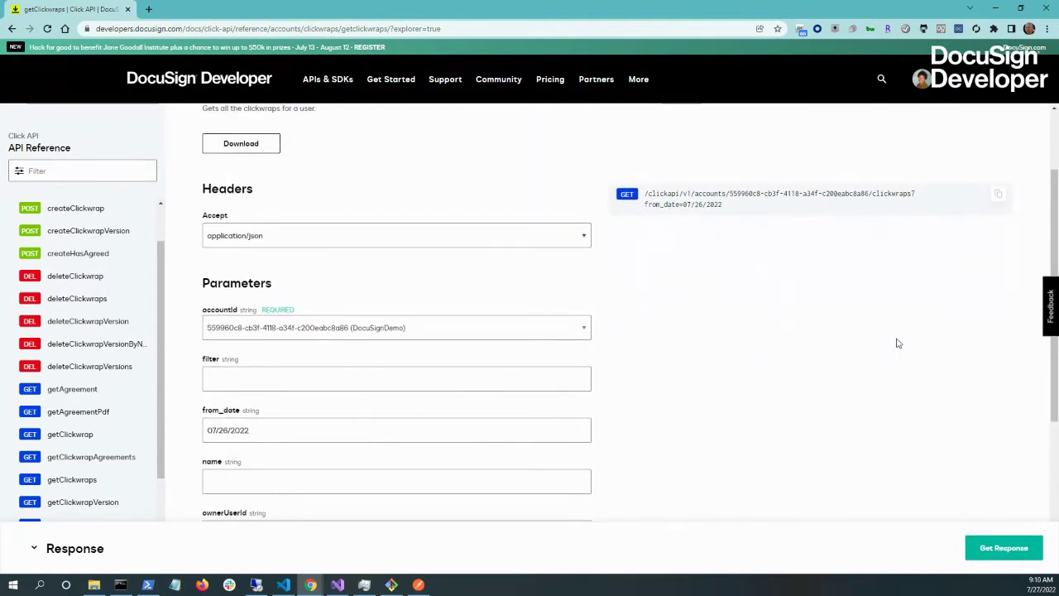
{"action": "left_click", "coordinate": [985, 546]}
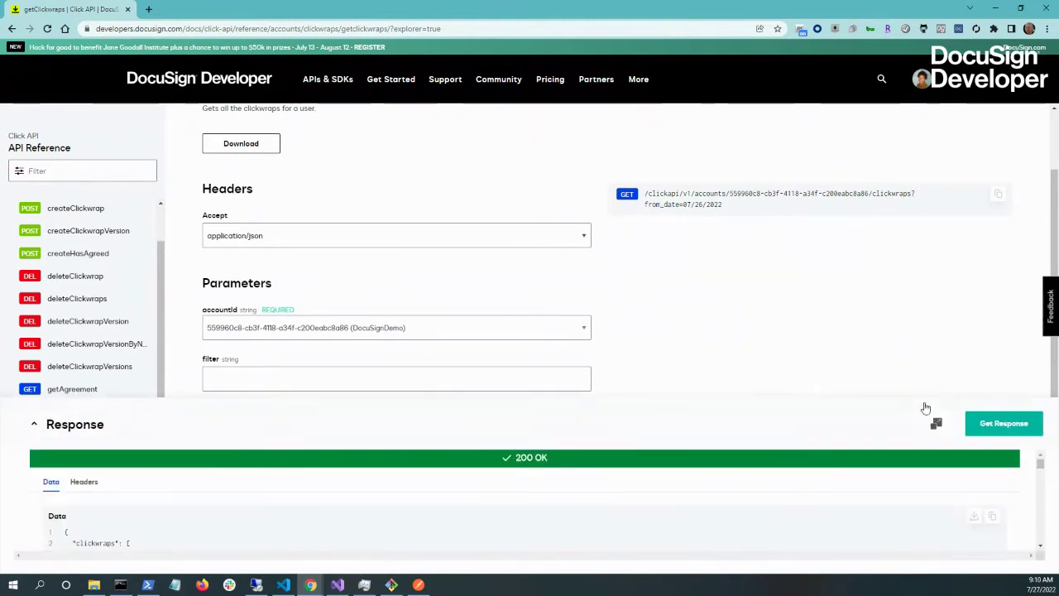
- Expand the 200 OK JSON response to read the clickwraps, collapse it, then start a new tab
{"action": "left_click", "coordinate": [936, 425]}
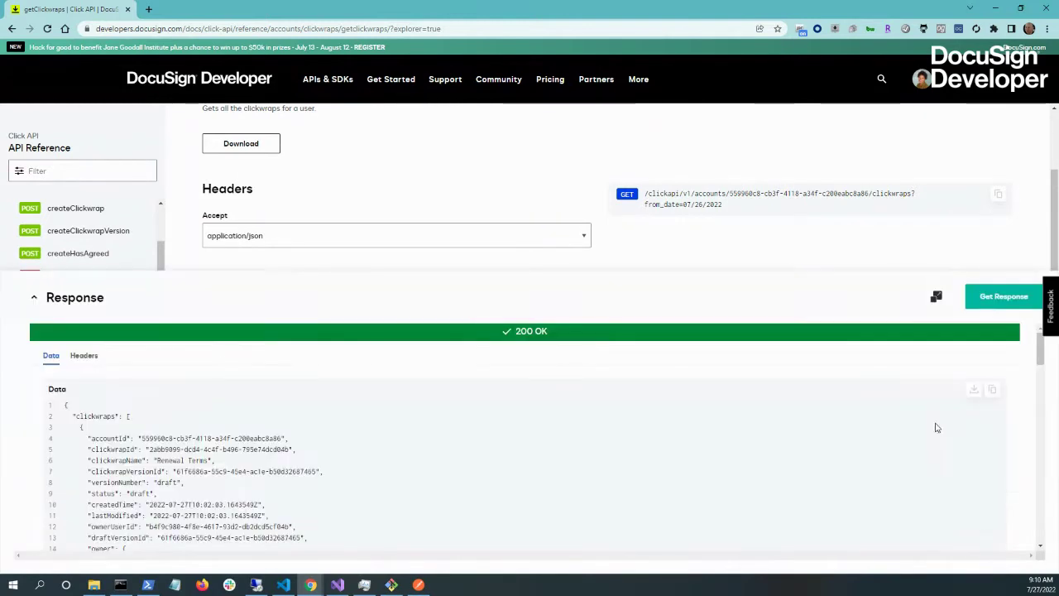
{"action": "scroll", "coordinate": [131, 470], "scroll_direction": "down", "scroll_amount": 3}
{"action": "scroll", "coordinate": [131, 468], "scroll_direction": "up", "scroll_amount": 2}
{"action": "scroll", "coordinate": [205, 480], "scroll_direction": "down", "scroll_amount": 2}
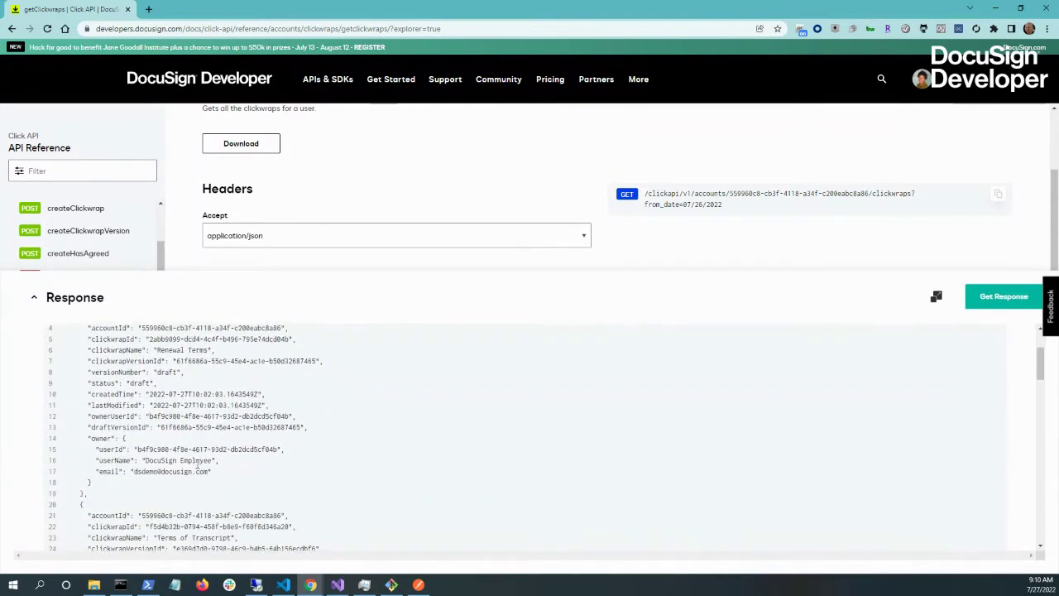
{"action": "scroll", "coordinate": [134, 463], "scroll_direction": "up", "scroll_amount": 2}
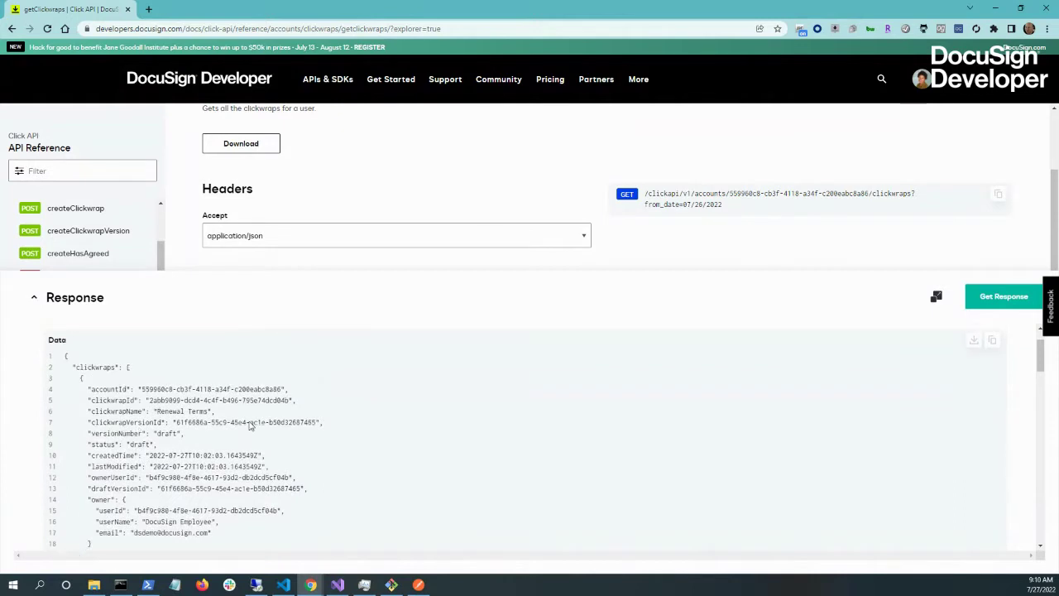
{"action": "scroll", "coordinate": [250, 425], "scroll_direction": "up", "scroll_amount": 2}
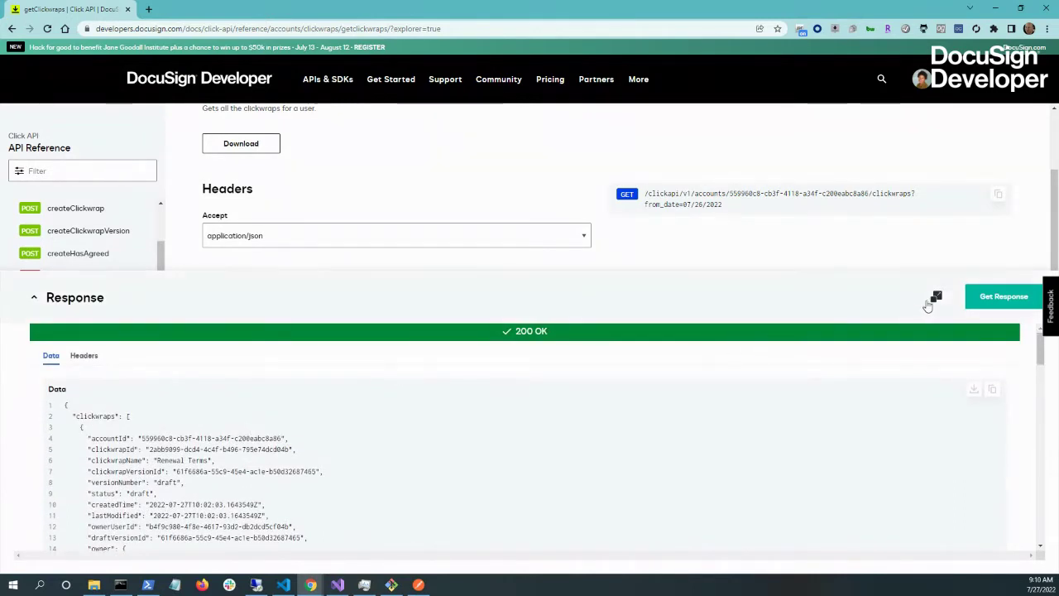
{"action": "left_click", "coordinate": [922, 303]}
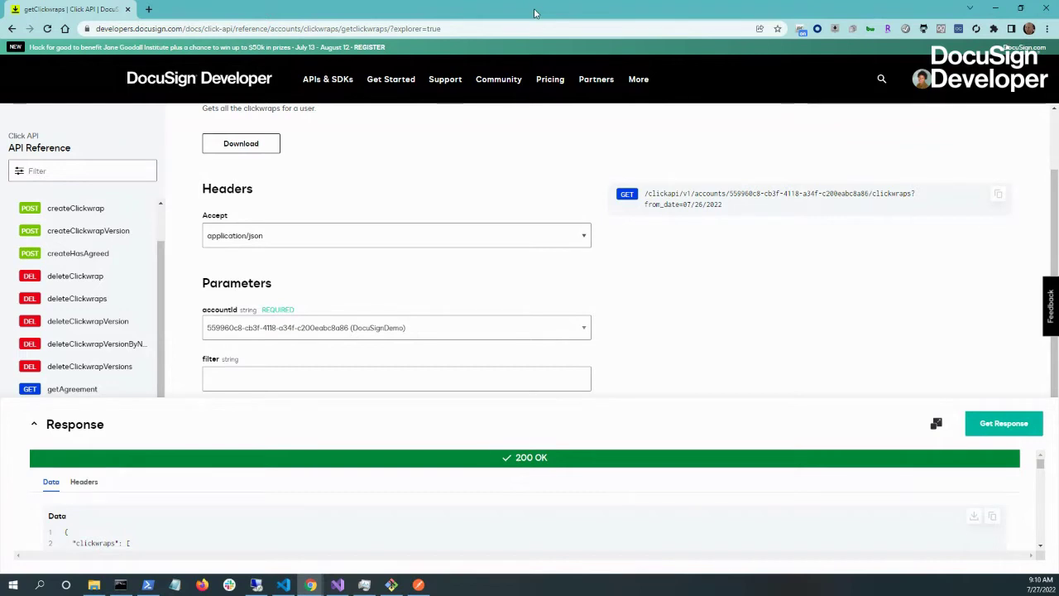
{"action": "left_click", "coordinate": [149, 9]}
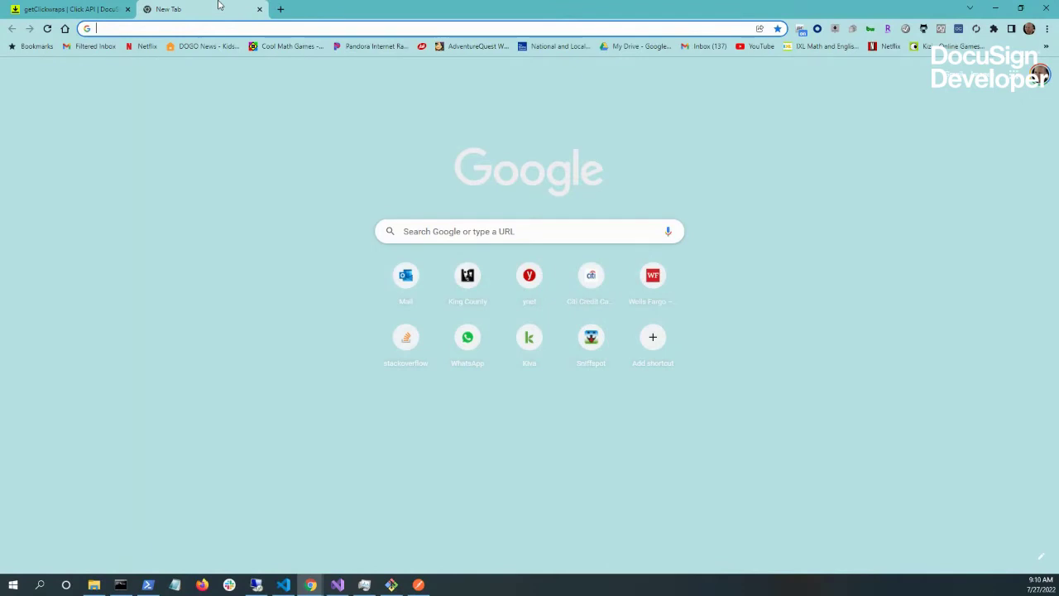
- Go to account-d.docusign.com and log in with the saved password
{"action": "type", "text": "acount"}
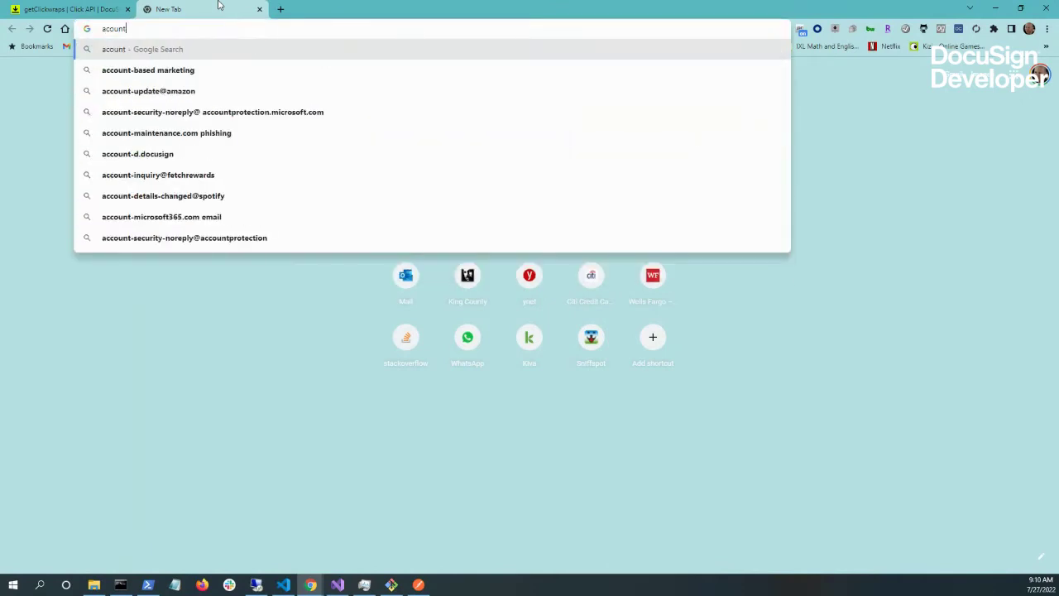
{"action": "key", "text": "BackSpace"}
{"action": "key", "text": "BackSpace"}
{"action": "key", "text": "BackSpace"}
{"action": "key", "text": "BackSpace"}
{"action": "type", "text": "cou"}
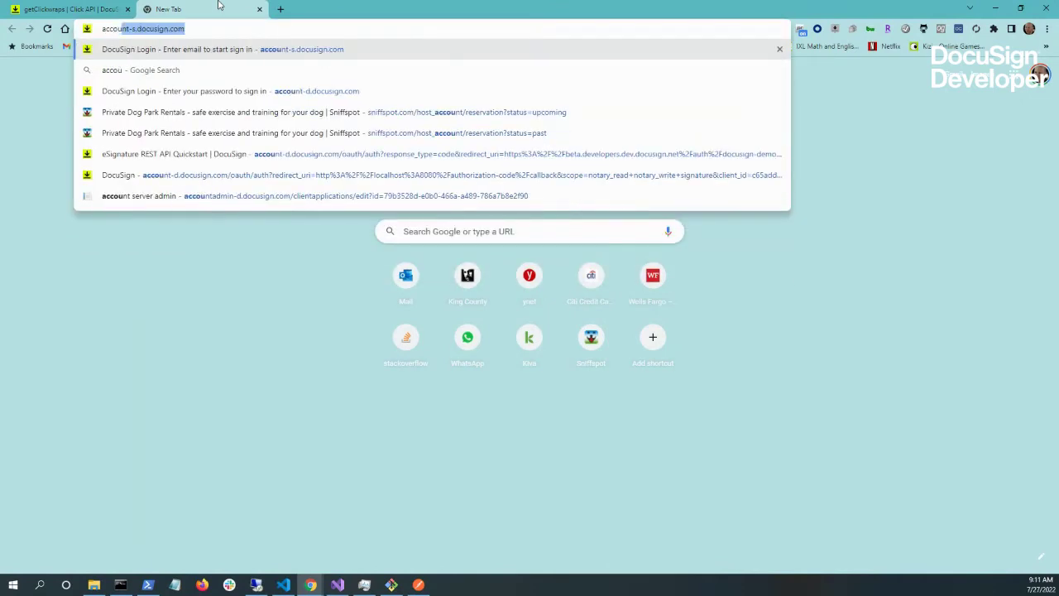
{"action": "type", "text": "n"}
{"action": "key", "text": "BackSpace"}
{"action": "type", "text": "d.docusign.com"}
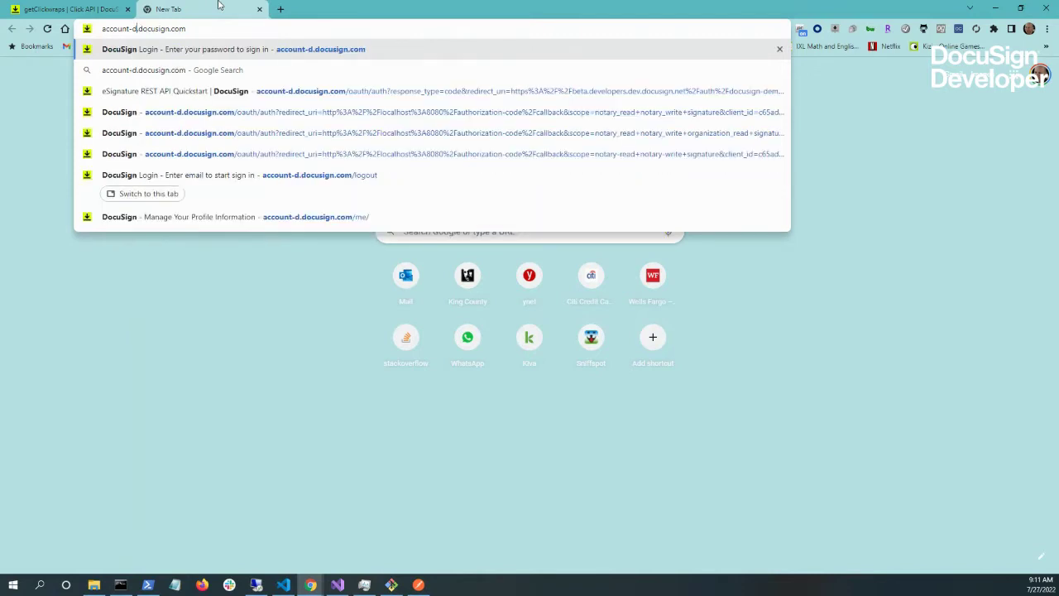
{"action": "key", "text": "Return"}
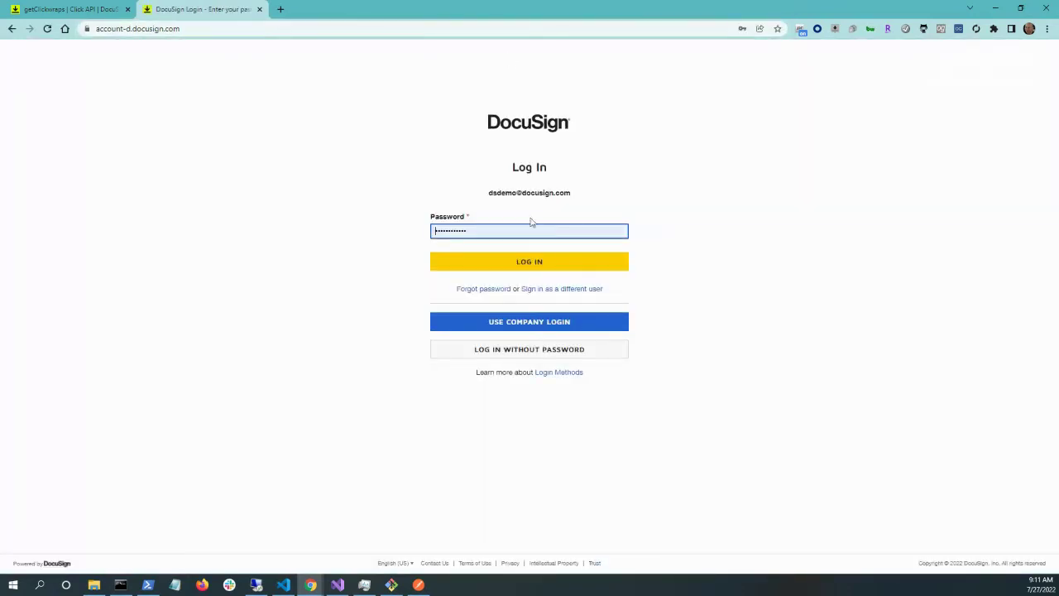
{"action": "left_click", "coordinate": [530, 261]}
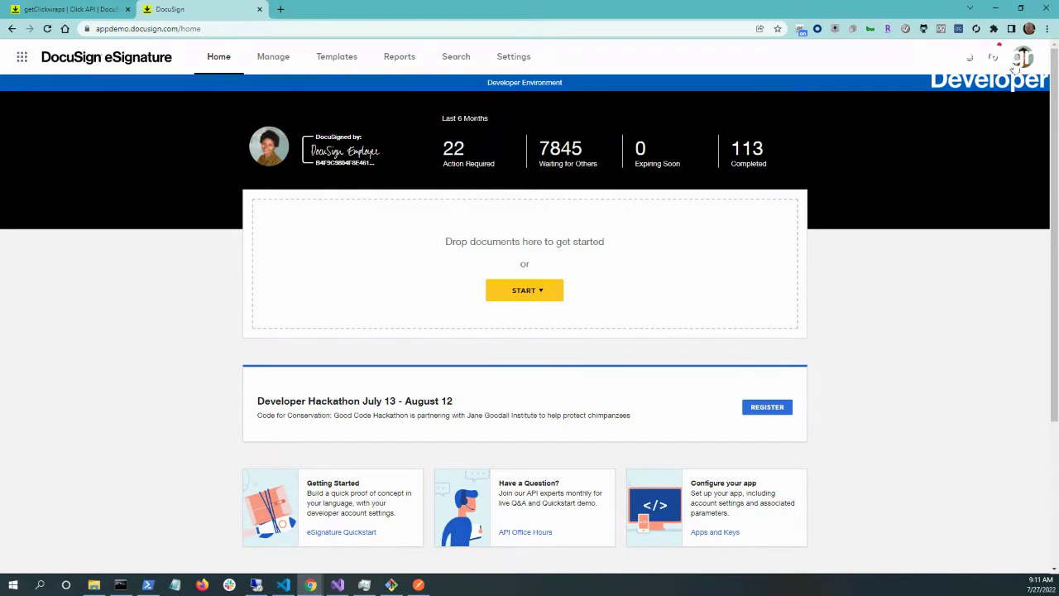
- Choose My Preferences from the profile avatar menu
{"action": "left_click", "coordinate": [1024, 60]}
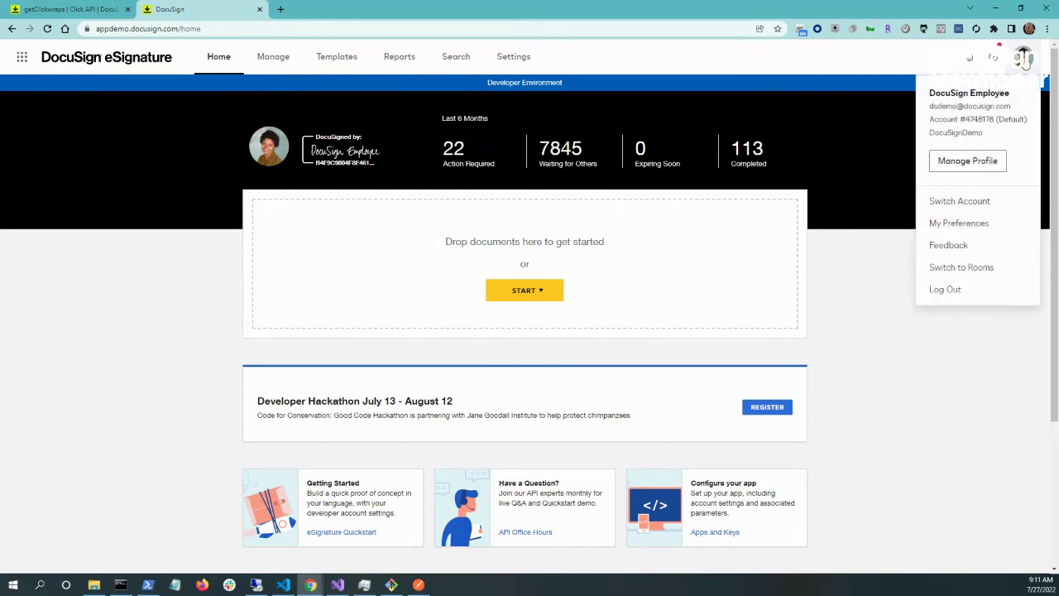
{"action": "left_click", "coordinate": [881, 416]}
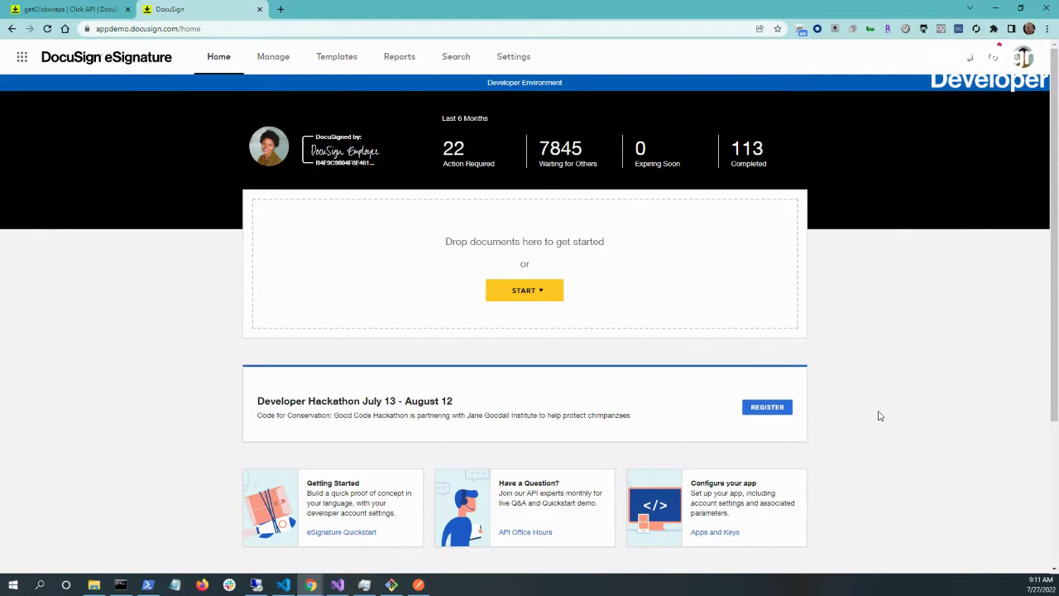
{"action": "left_click", "coordinate": [1025, 58]}
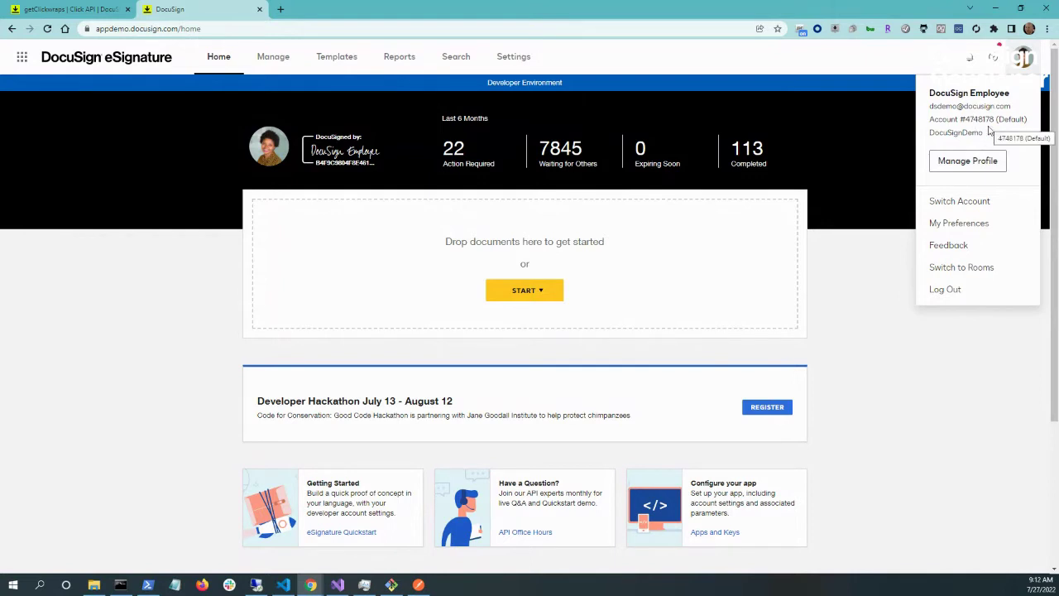
{"action": "left_click", "coordinate": [959, 224]}
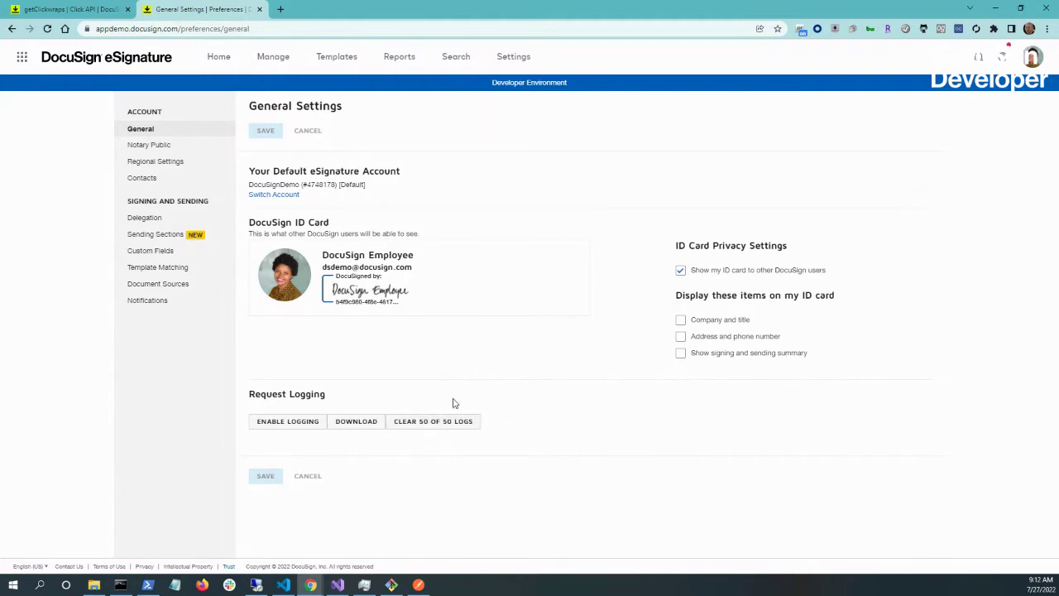
- Clear all 50 request logs, enable and save Request Logging, then return Home
{"action": "left_click", "coordinate": [452, 429]}
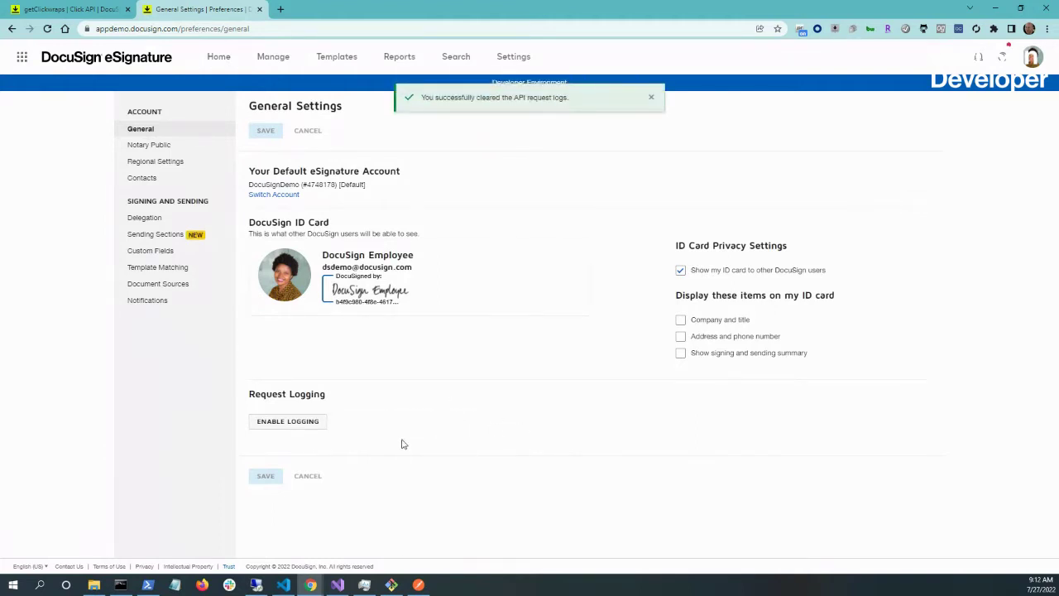
{"action": "left_click", "coordinate": [303, 425]}
{"action": "left_click", "coordinate": [266, 478]}
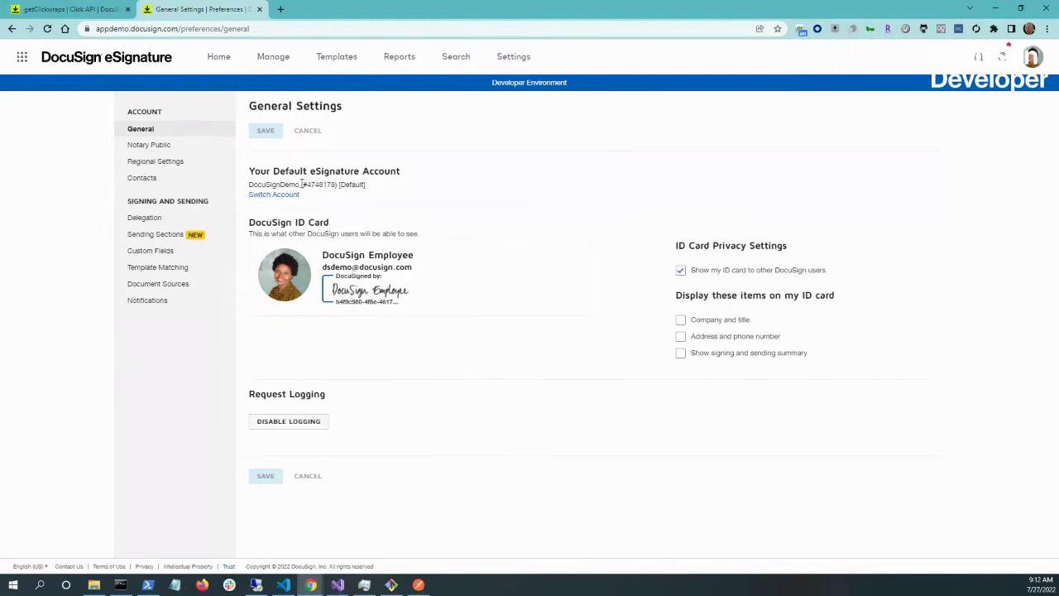
{"action": "left_click", "coordinate": [220, 58]}
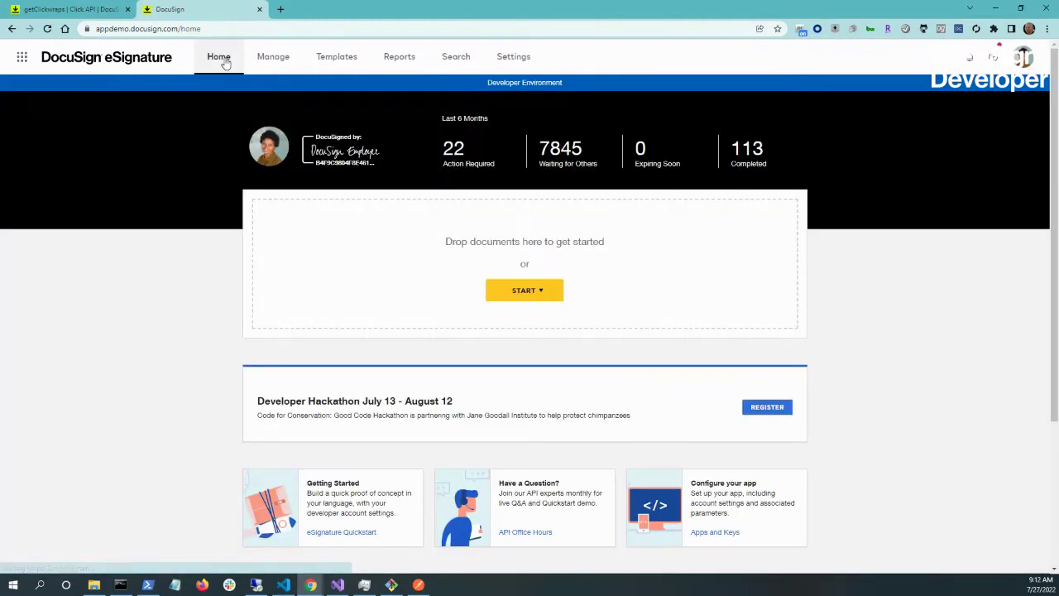
- Start an envelope by uploading Test doc for signing.pdf and dismiss the template suggestion
{"action": "left_click", "coordinate": [536, 294]}
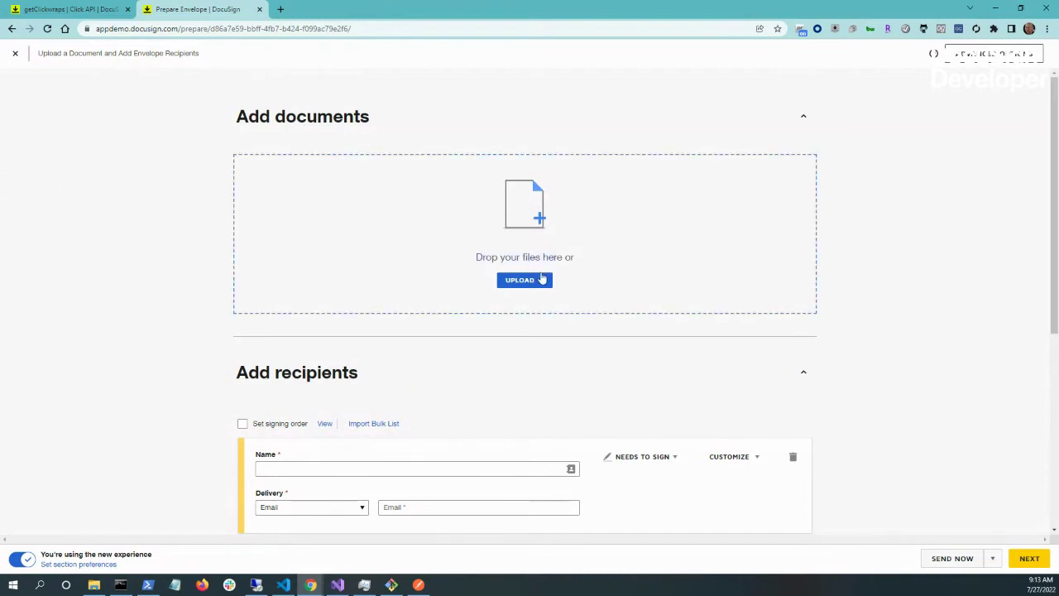
{"action": "left_click", "coordinate": [532, 283]}
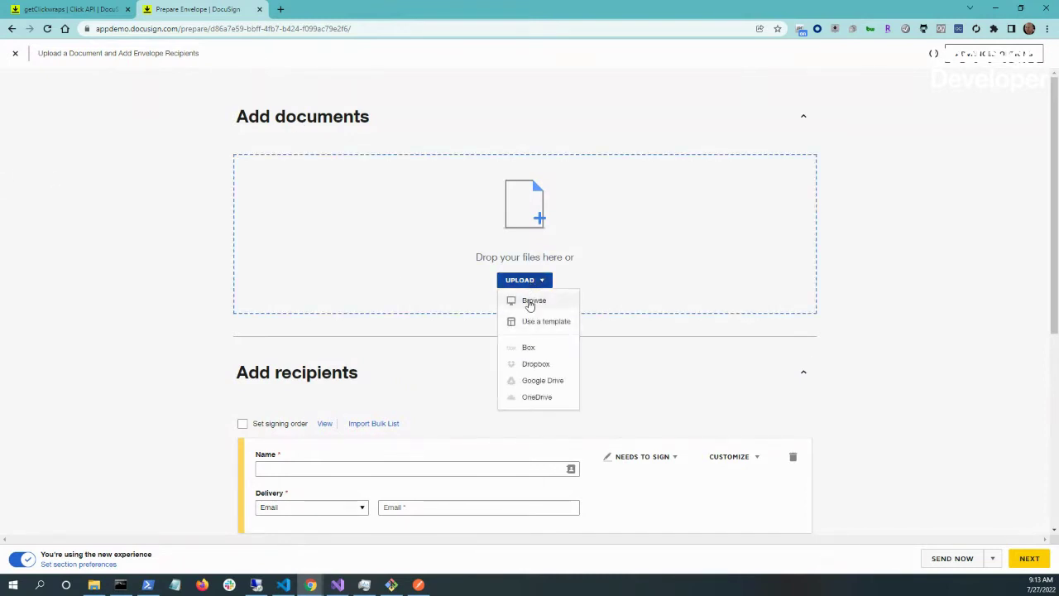
{"action": "left_click", "coordinate": [532, 302]}
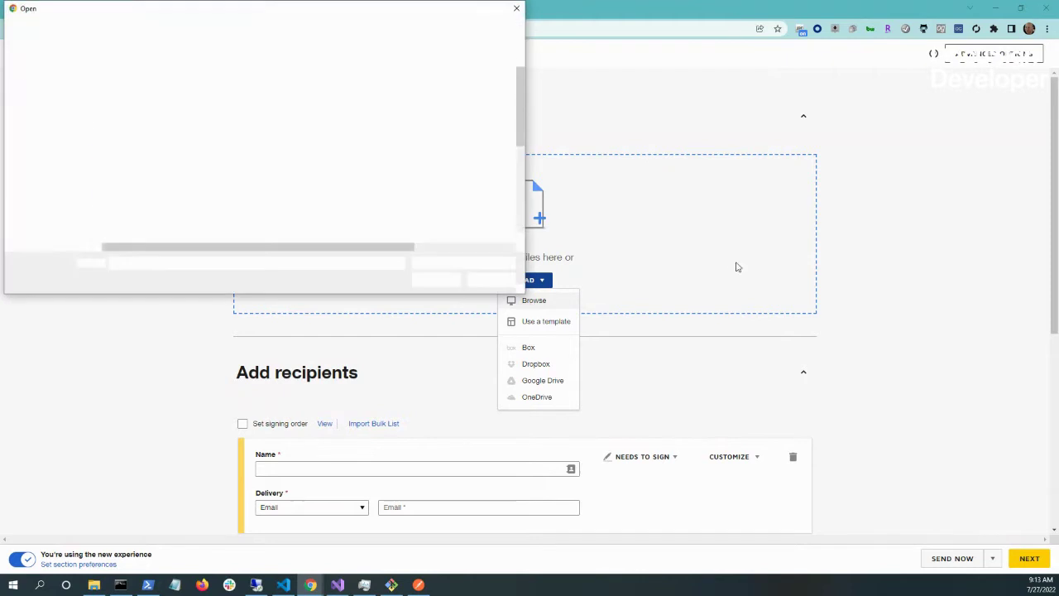
{"action": "type", "text": "test"}
{"action": "key", "text": "Down"}
{"action": "key", "text": "Down"}
{"action": "key", "text": "Return"}
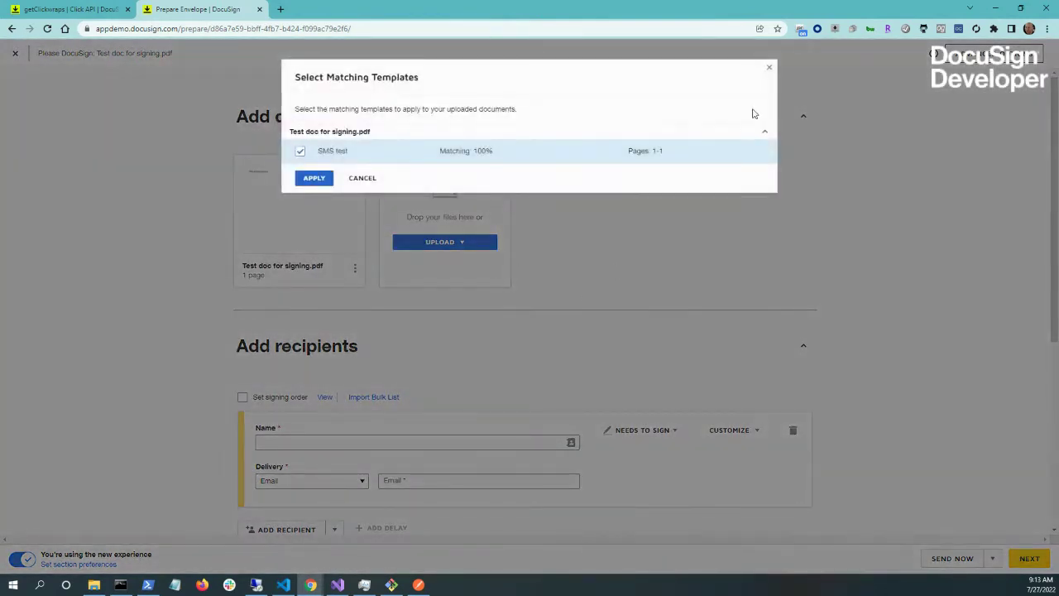
{"action": "left_click", "coordinate": [770, 71]}
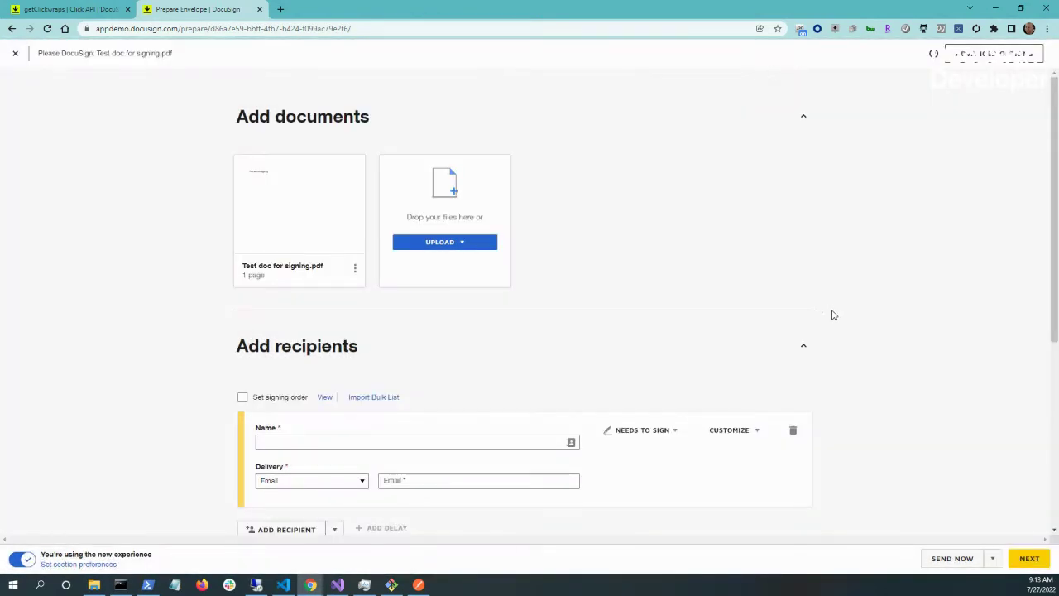
- Add a second recipient and fill both recipients from saved contacts
{"action": "scroll", "coordinate": [831, 313], "scroll_direction": "down", "scroll_amount": 3}
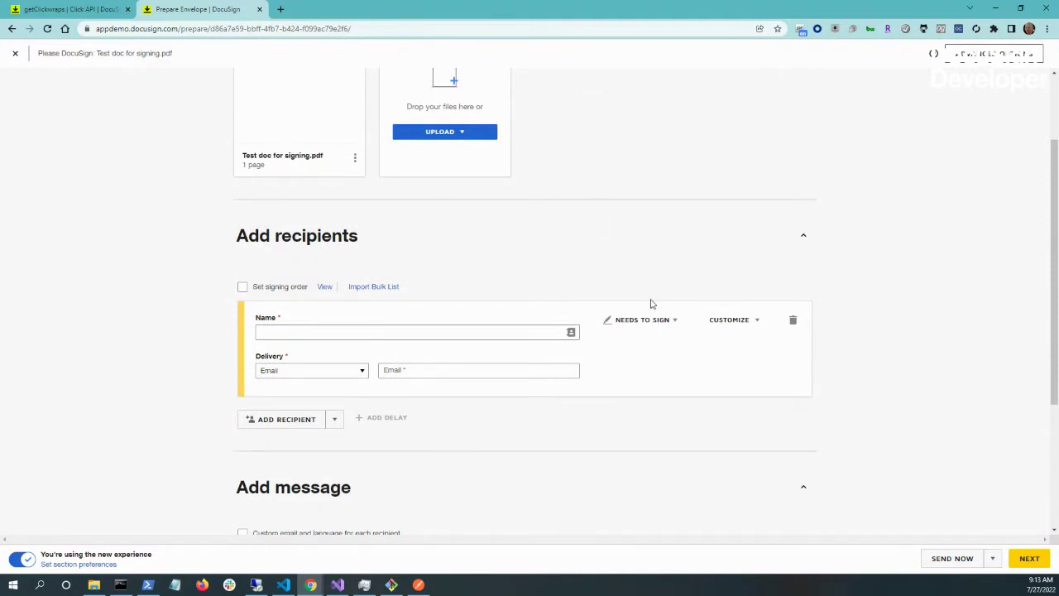
{"action": "left_click", "coordinate": [325, 414]}
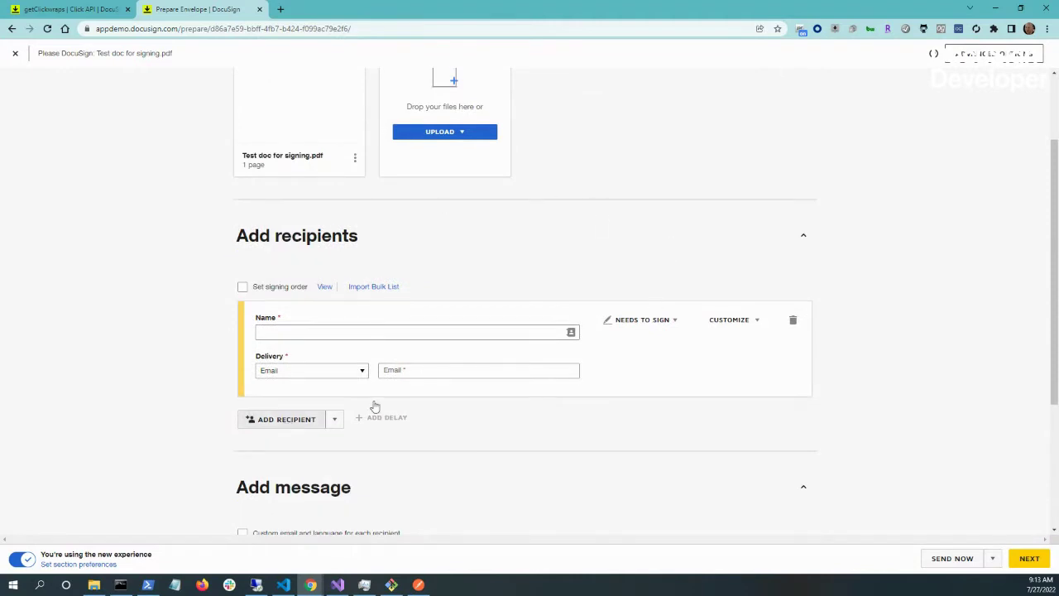
{"action": "left_click", "coordinate": [399, 332]}
{"action": "left_click", "coordinate": [366, 161]}
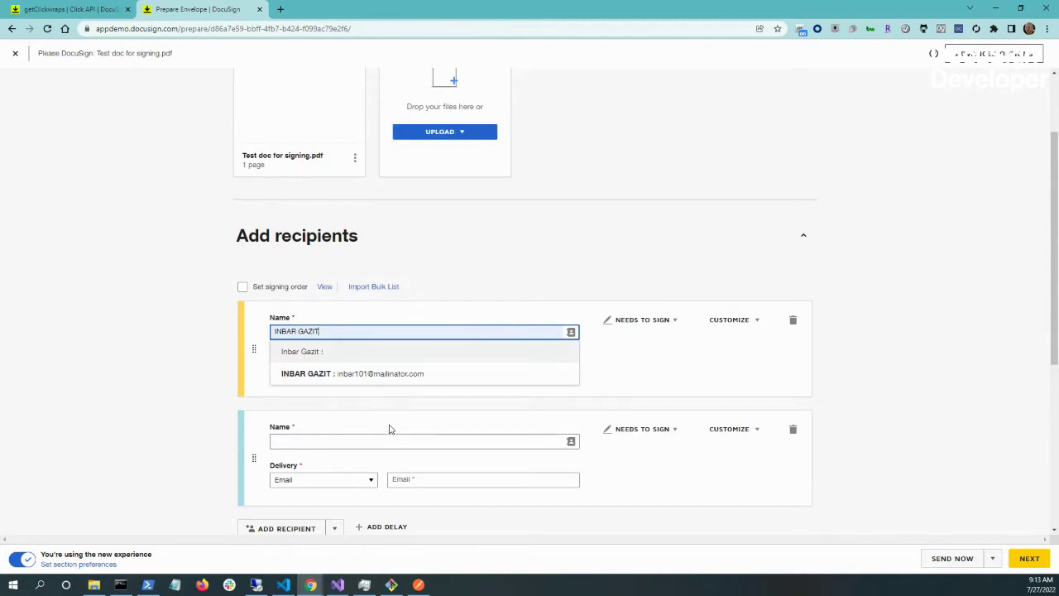
{"action": "left_click", "coordinate": [378, 444]}
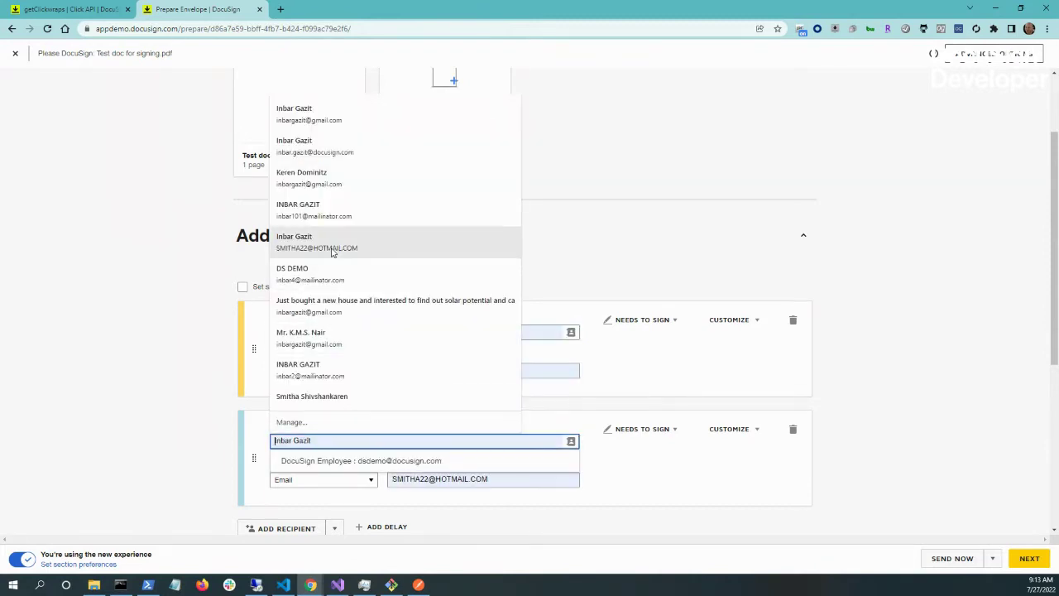
{"action": "left_click", "coordinate": [334, 276]}
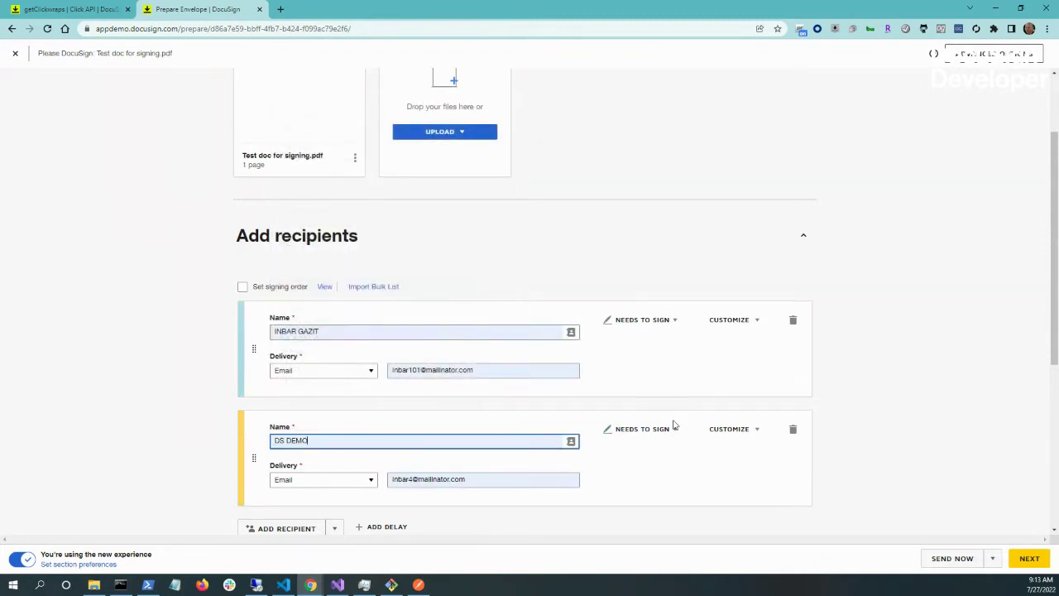
- Set the second recipient to Receives a Copy and move it to the top
{"action": "left_click", "coordinate": [671, 323]}
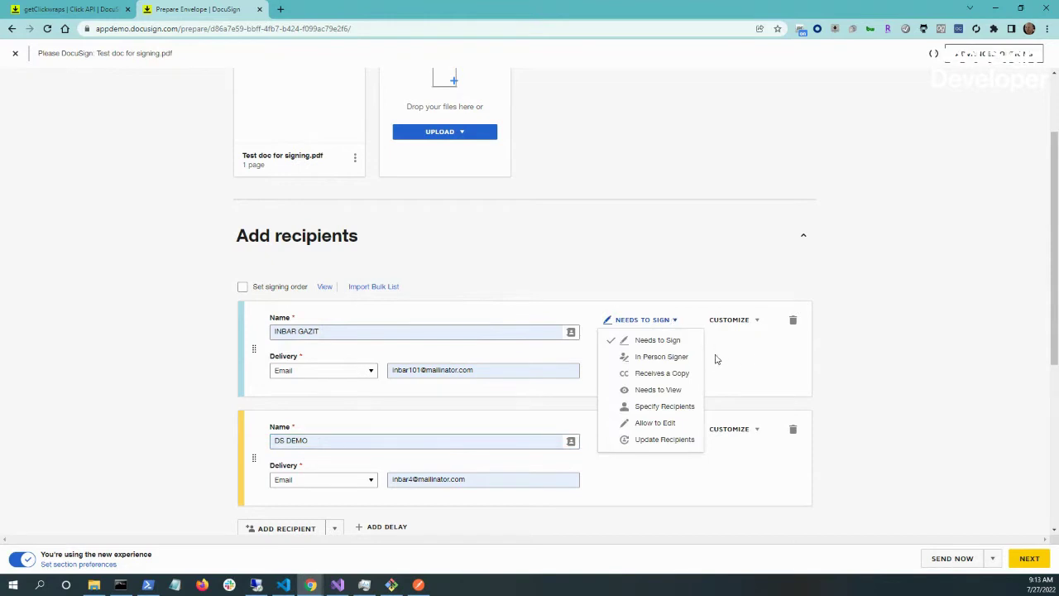
{"action": "left_click", "coordinate": [786, 367]}
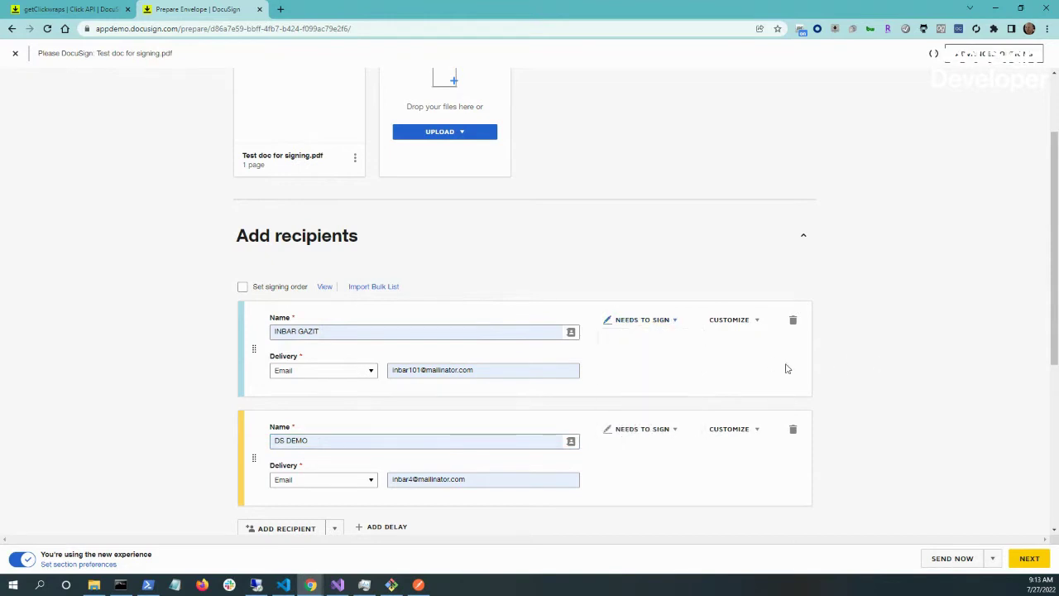
{"action": "left_click", "coordinate": [671, 433]}
{"action": "left_click", "coordinate": [669, 483]}
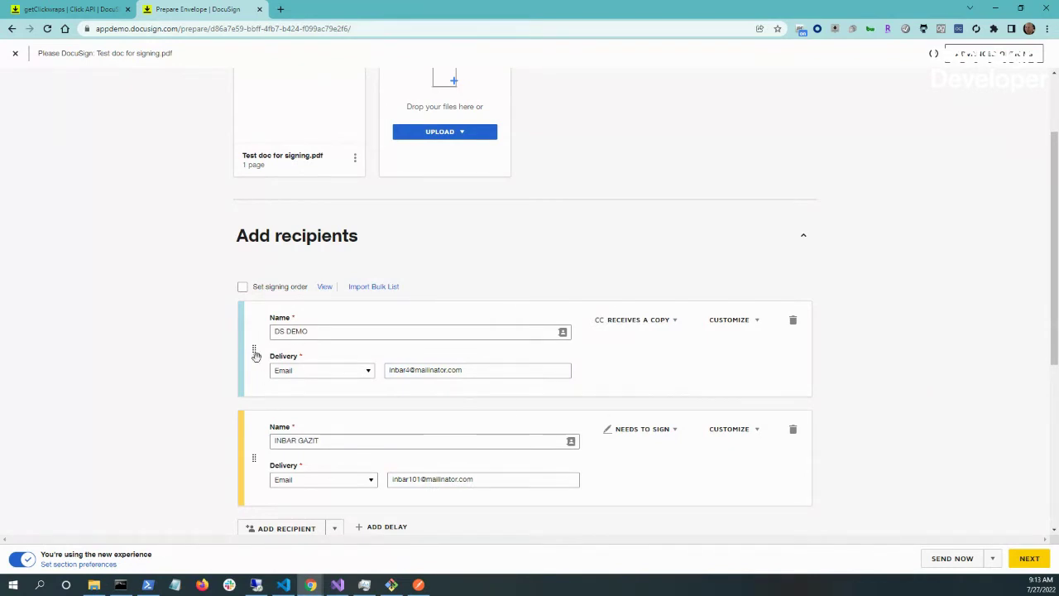
{"action": "left_click_drag", "start_coordinate": [254, 457], "coordinate": [250, 314]}
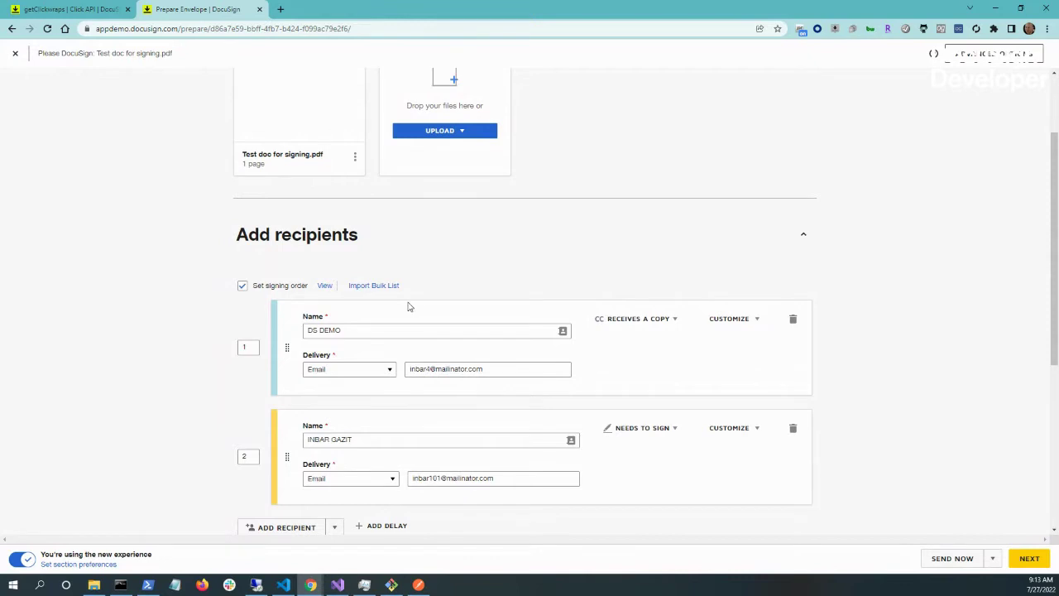
- Change the email subject to 'Tips and Tricks!' and continue to Add Fields
{"action": "scroll", "coordinate": [436, 397], "scroll_direction": "down", "scroll_amount": 1}
{"action": "scroll", "coordinate": [436, 397], "scroll_direction": "down", "scroll_amount": 1}
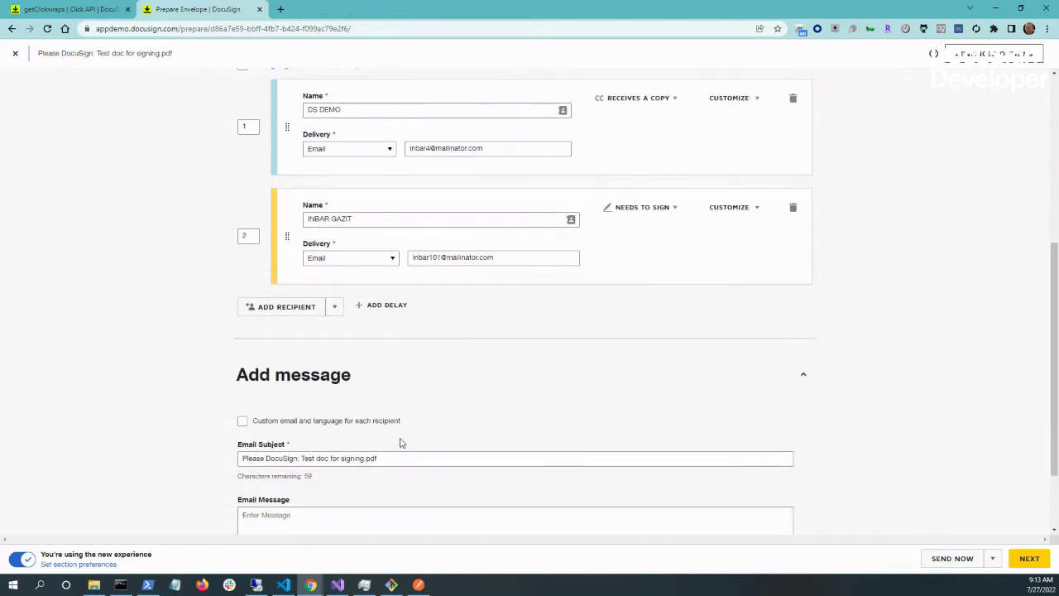
{"action": "left_click_drag", "start_coordinate": [402, 460], "coordinate": [229, 464]}
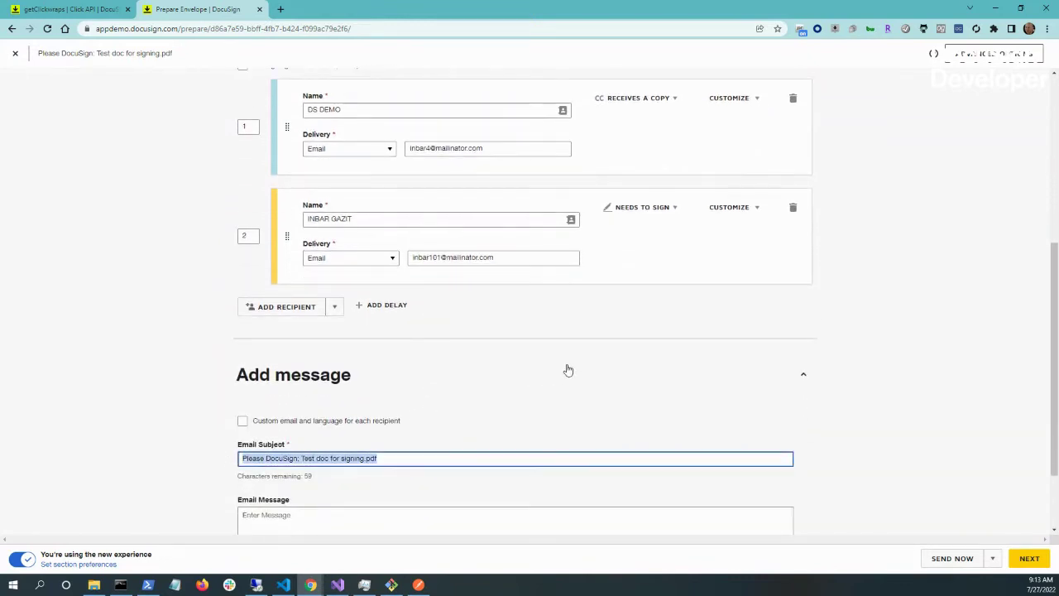
{"action": "type", "text": "Tips and Tricks!"}
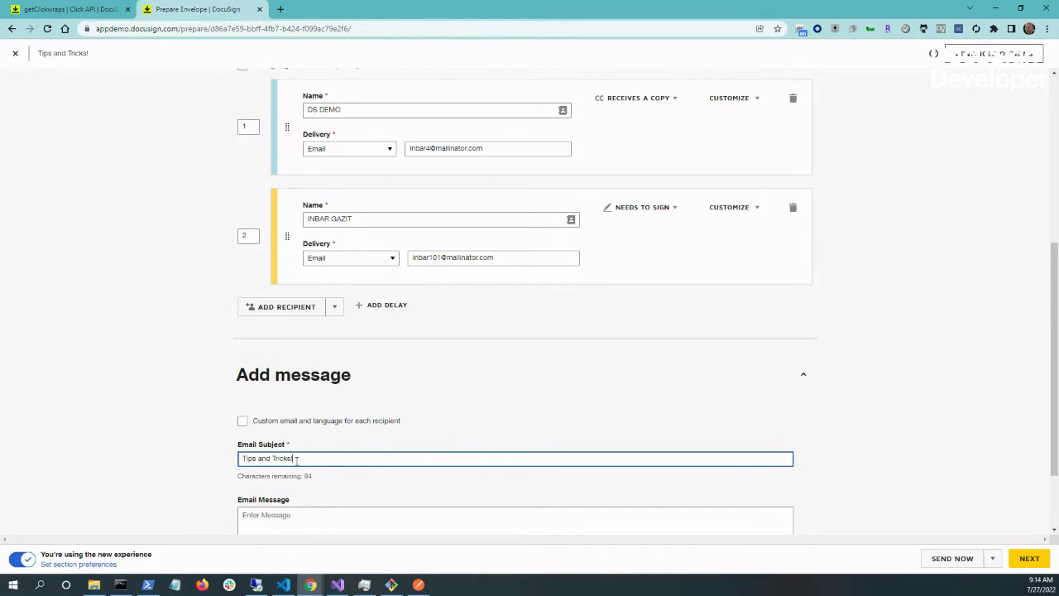
{"action": "left_click_drag", "start_coordinate": [296, 460], "coordinate": [226, 468]}
{"action": "left_click", "coordinate": [378, 454]}
{"action": "left_click", "coordinate": [1031, 559]}
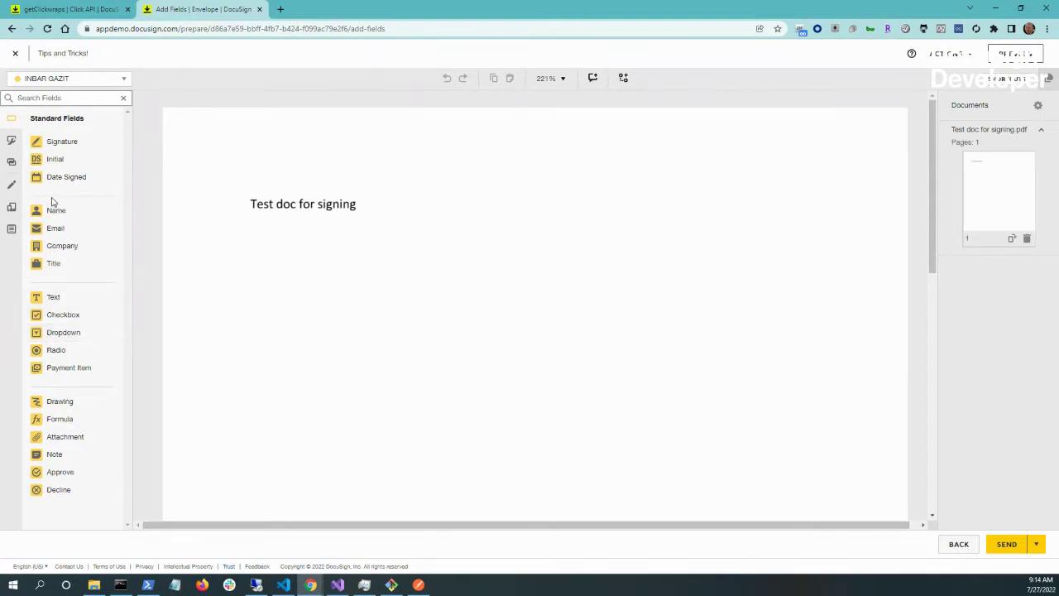
- Place a Signature field and a Text field below it, then send the envelope
{"action": "mouse_move", "coordinate": [66, 145]}
{"action": "left_mouse_down"}
{"action": "mouse_move", "coordinate": [445, 215]}
{"action": "mouse_move", "coordinate": [578, 204]}
{"action": "left_mouse_up"}
{"action": "left_click_drag", "start_coordinate": [58, 299], "coordinate": [506, 313]}
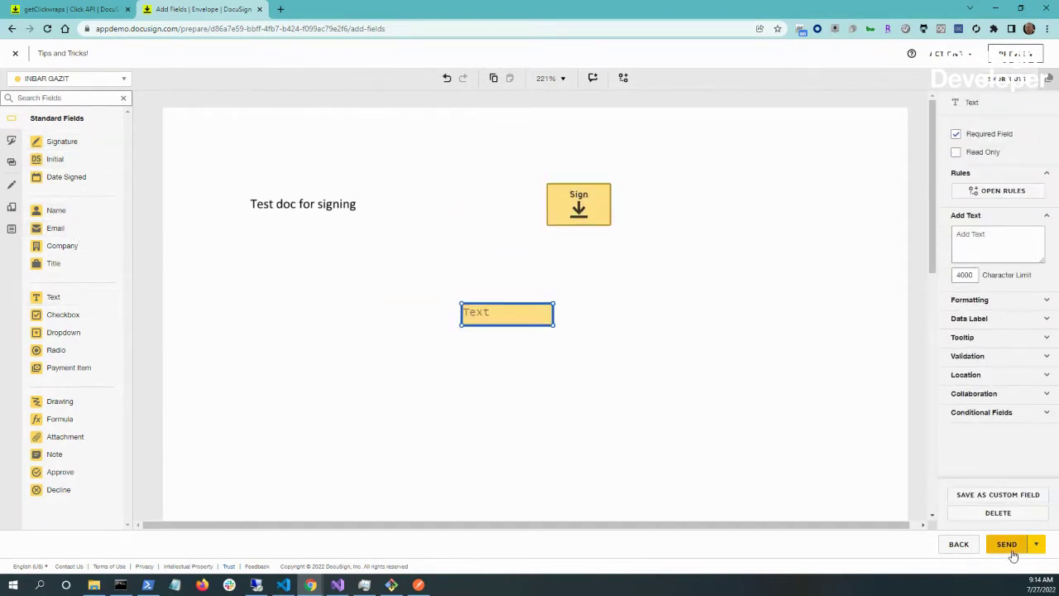
{"action": "left_click", "coordinate": [1009, 548]}
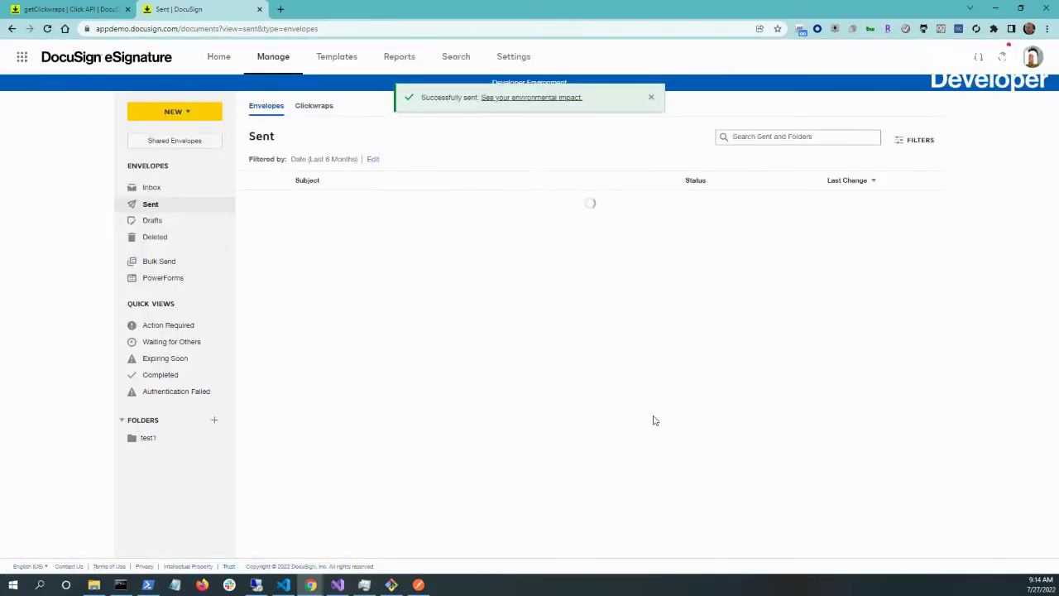
- Download the request logs from My Preferences and open the logs archive
{"action": "left_click", "coordinate": [1032, 65]}
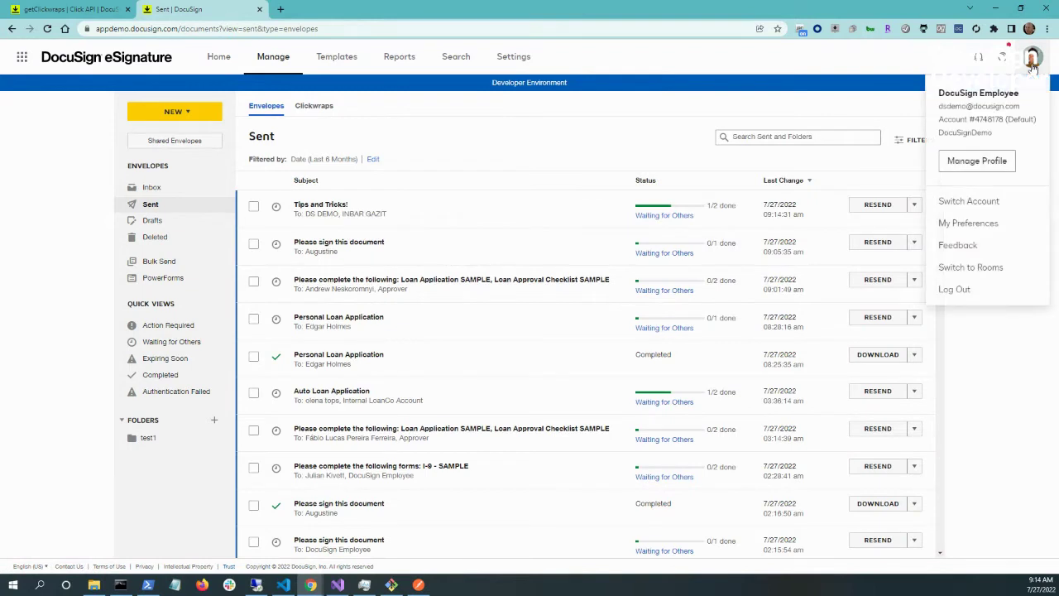
{"action": "left_click", "coordinate": [999, 231]}
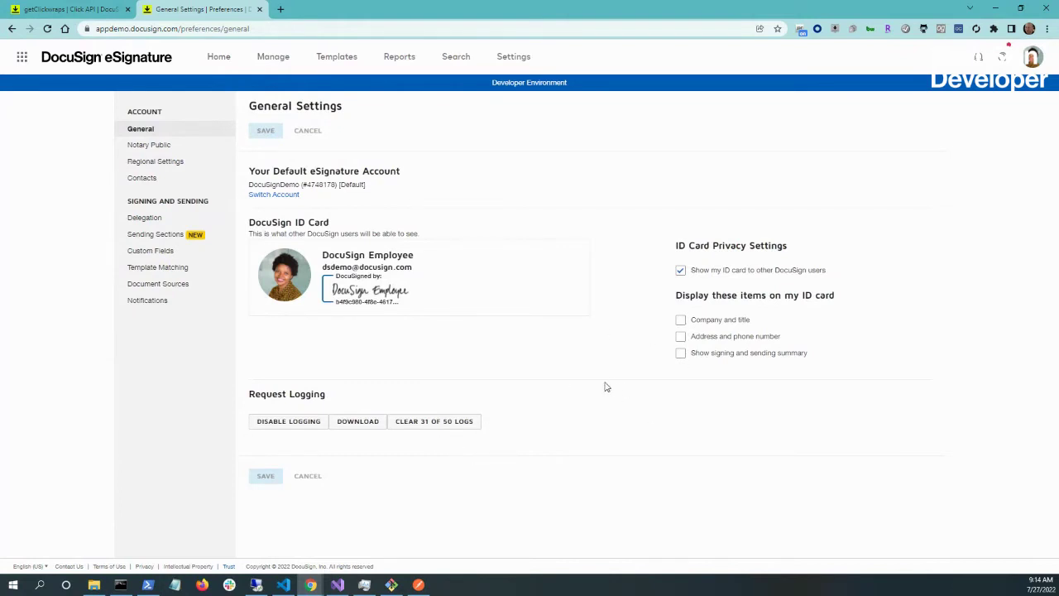
{"action": "left_click", "coordinate": [357, 424]}
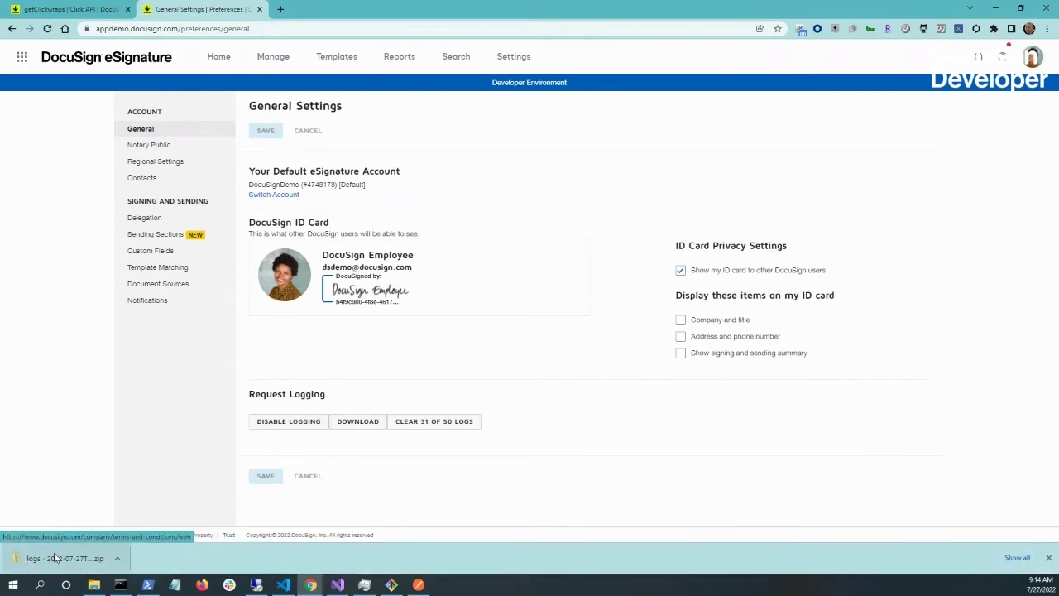
{"action": "left_click", "coordinate": [52, 563]}
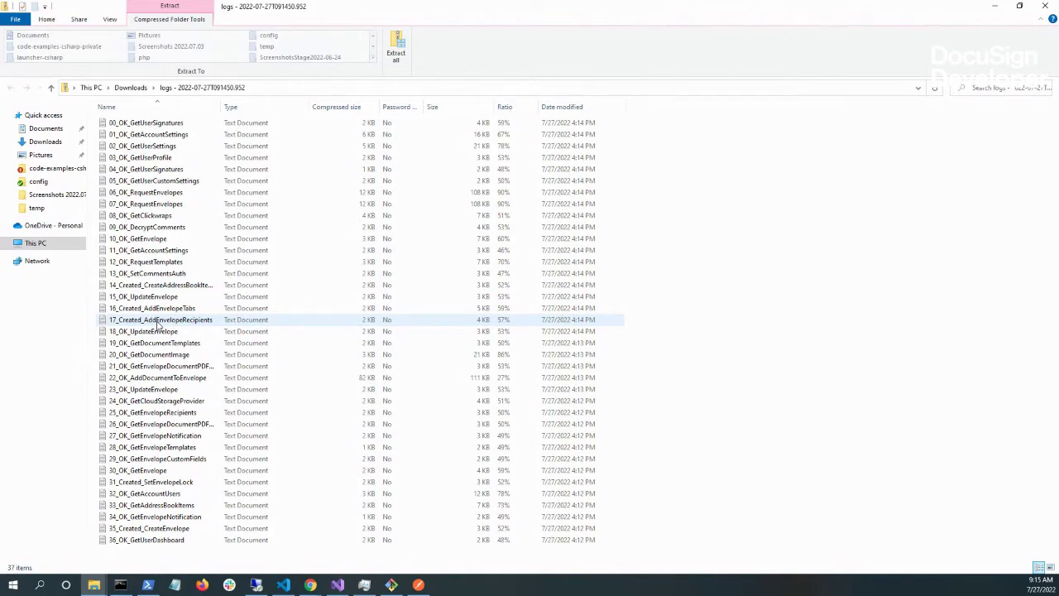
{"action": "left_click", "coordinate": [156, 321]}
{"action": "double_click", "coordinate": [156, 321]}
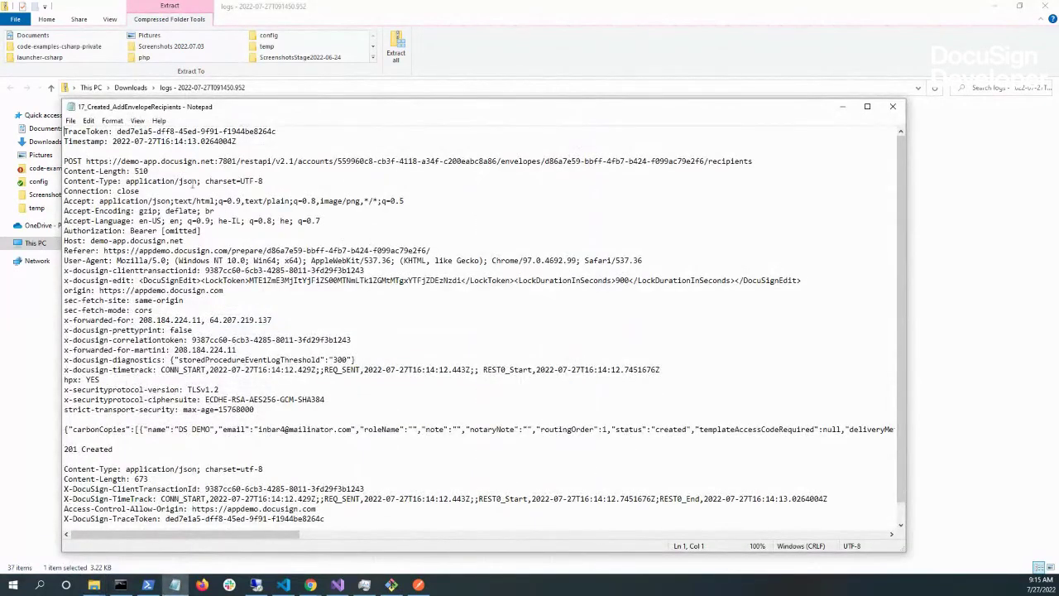
{"action": "left_click_drag", "start_coordinate": [115, 161], "coordinate": [753, 160]}
{"action": "left_click", "coordinate": [750, 160]}
{"action": "left_click_drag", "start_coordinate": [338, 163], "coordinate": [495, 158]}
{"action": "left_click", "coordinate": [508, 161]}
{"action": "left_click_drag", "start_coordinate": [547, 161], "coordinate": [705, 162]}
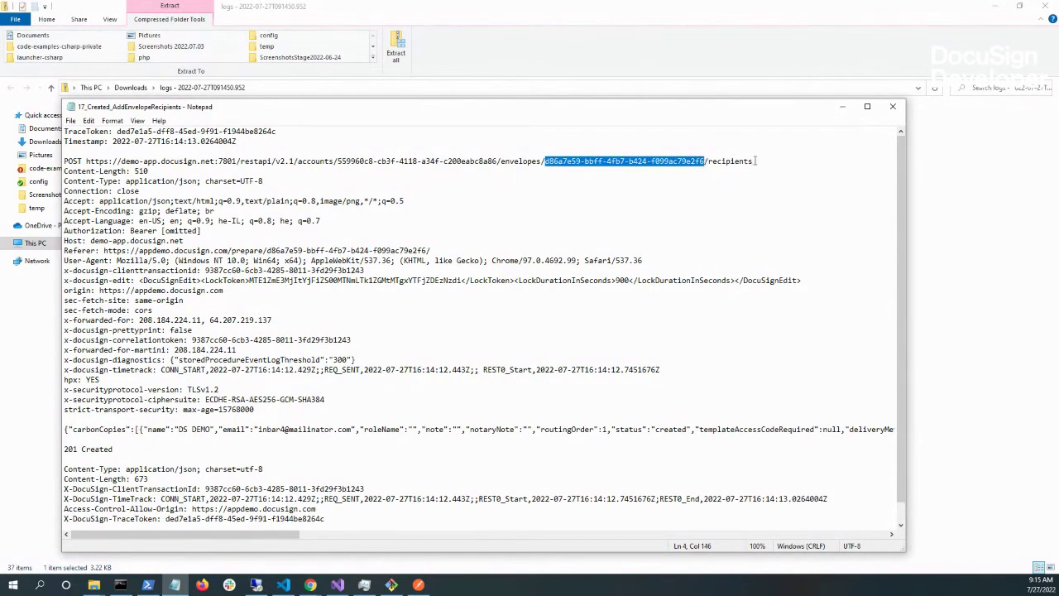
{"action": "scroll", "coordinate": [579, 178], "scroll_direction": "down", "scroll_amount": 1}
{"action": "scroll", "coordinate": [331, 165], "scroll_direction": "up", "scroll_amount": 1}
{"action": "left_click_drag", "start_coordinate": [84, 162], "coordinate": [65, 161]}
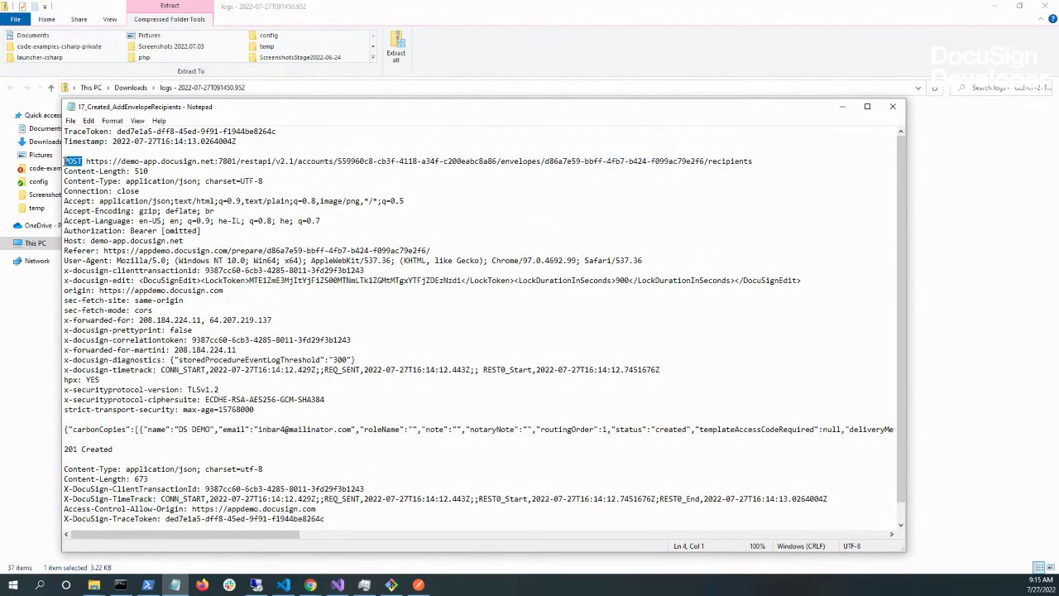
{"action": "left_click", "coordinate": [77, 430]}
{"action": "left_click_drag", "start_coordinate": [96, 429], "coordinate": [367, 430]}
{"action": "left_click_drag", "start_coordinate": [685, 533], "coordinate": [247, 519]}
{"action": "left_click_drag", "start_coordinate": [65, 430], "coordinate": [113, 430]}
{"action": "left_click", "coordinate": [114, 429]}
{"action": "left_click_drag", "start_coordinate": [115, 534], "coordinate": [95, 473]}
{"action": "left_click", "coordinate": [893, 105]}
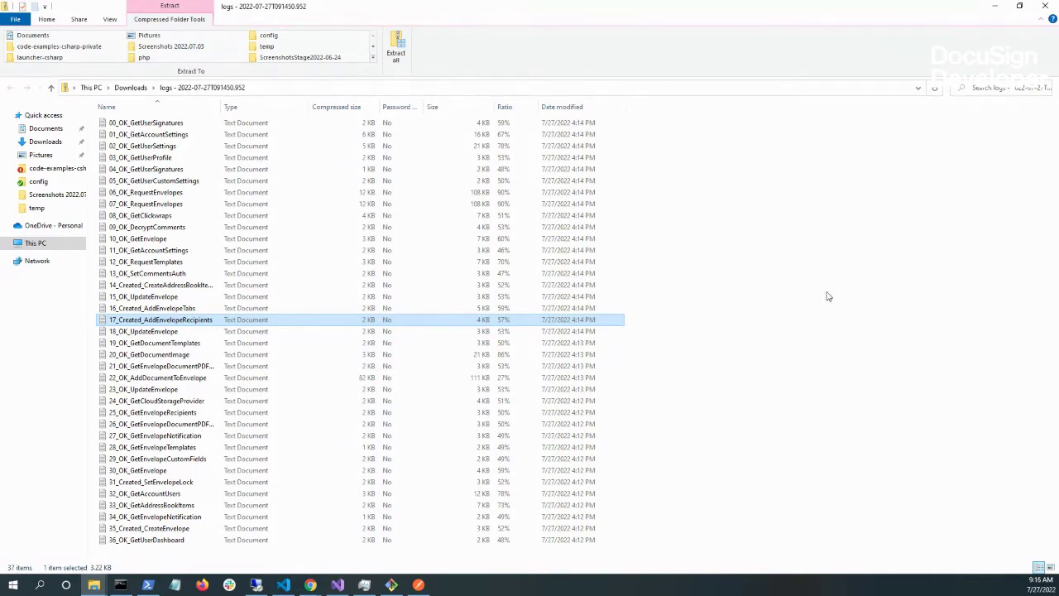
- Hide the logs folder, glance at the getClickwraps tab, and return to General Settings
{"action": "left_click", "coordinate": [994, 6]}
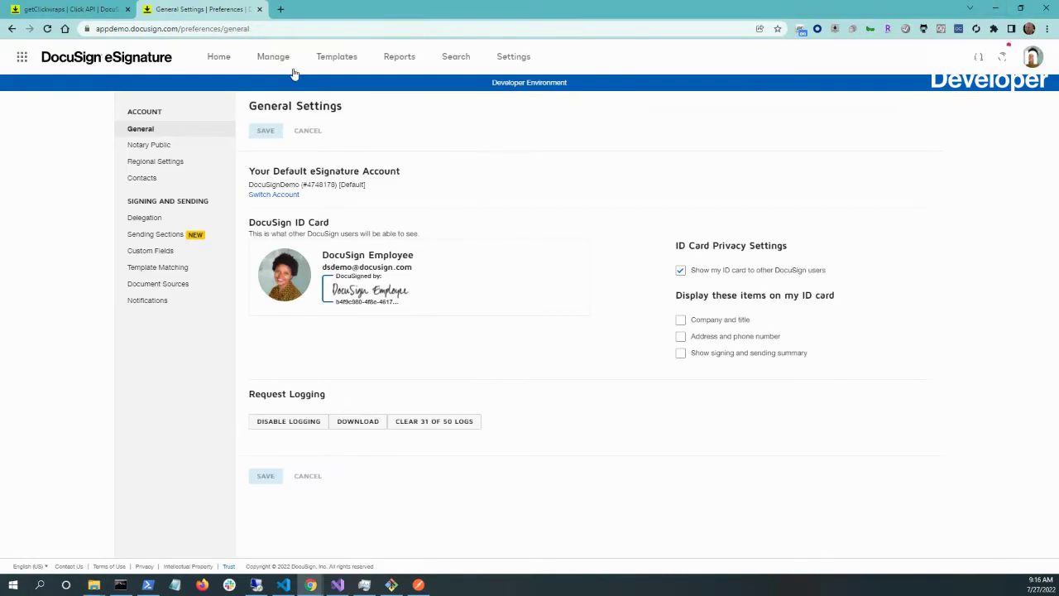
{"action": "left_click", "coordinate": [70, 9]}
{"action": "scroll", "coordinate": [533, 207], "scroll_direction": "up", "scroll_amount": 2}
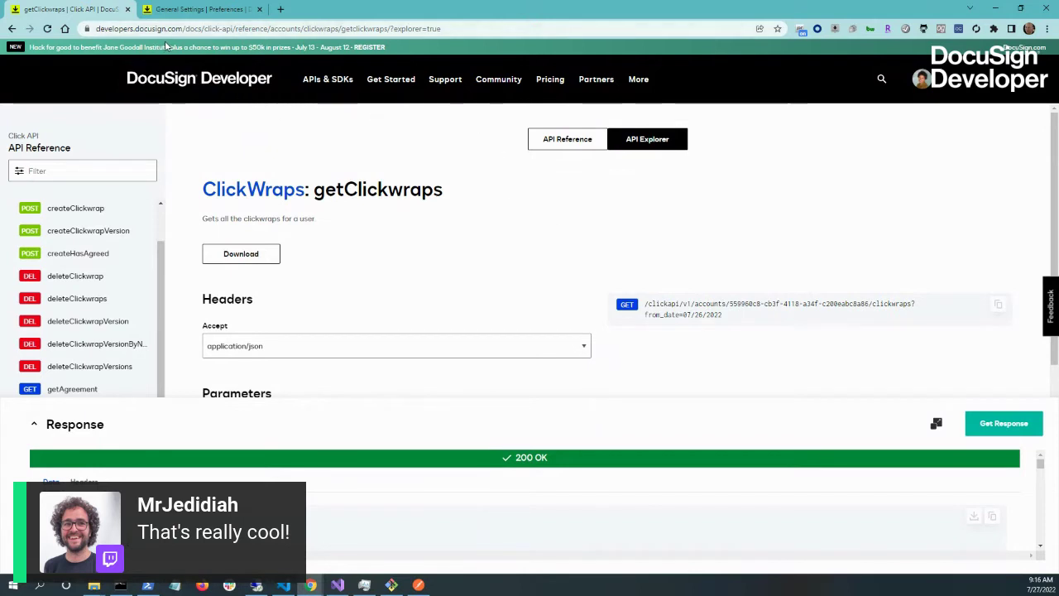
{"action": "left_click", "coordinate": [176, 12]}
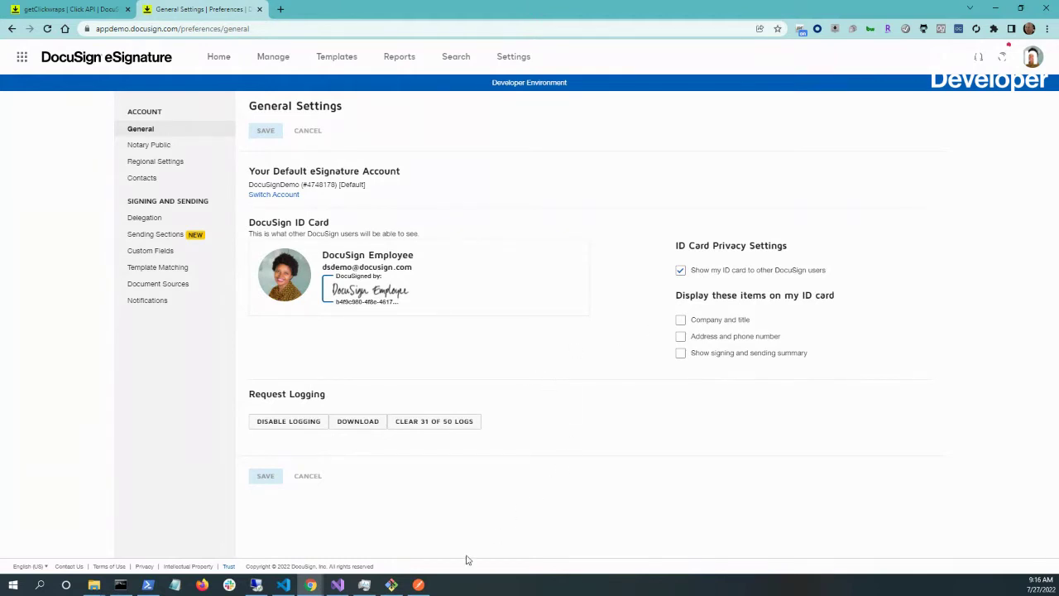
- Minimize Postman and open a new blank Chrome tab
{"action": "left_click", "coordinate": [420, 584]}
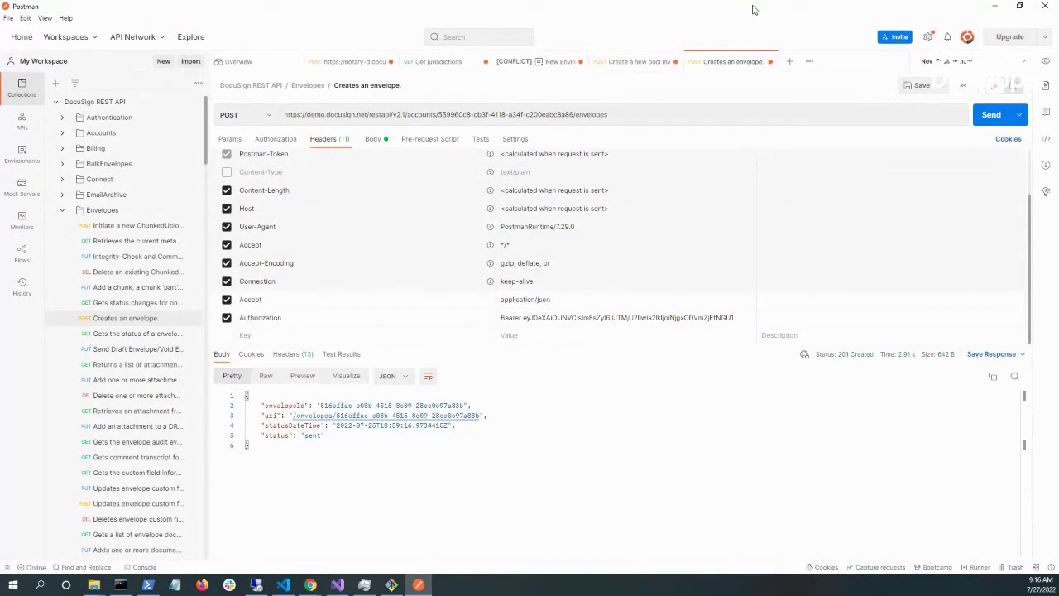
{"action": "left_click", "coordinate": [995, 6]}
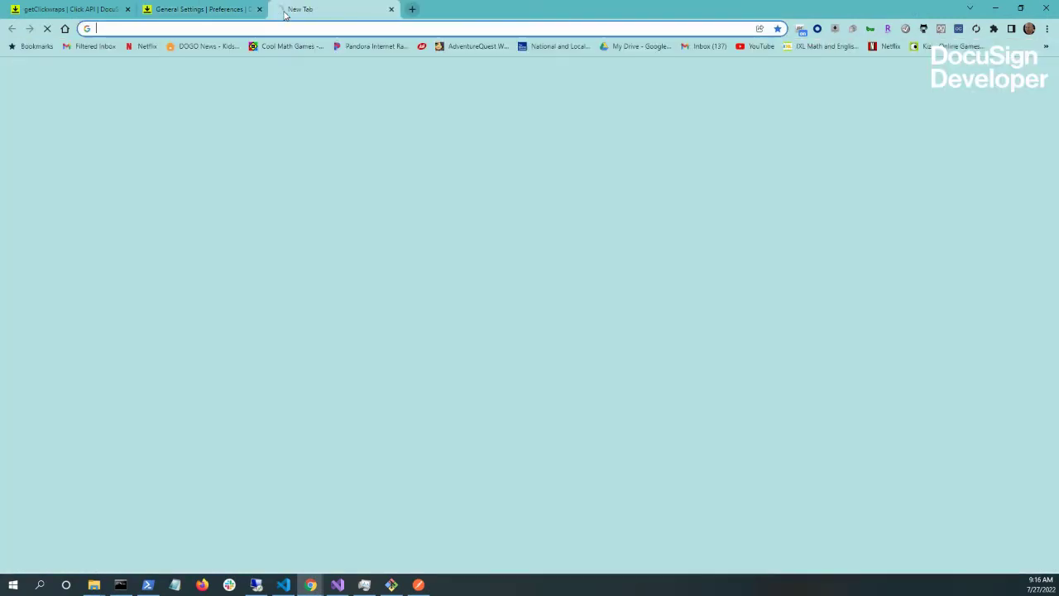
{"action": "left_click", "coordinate": [281, 9]}
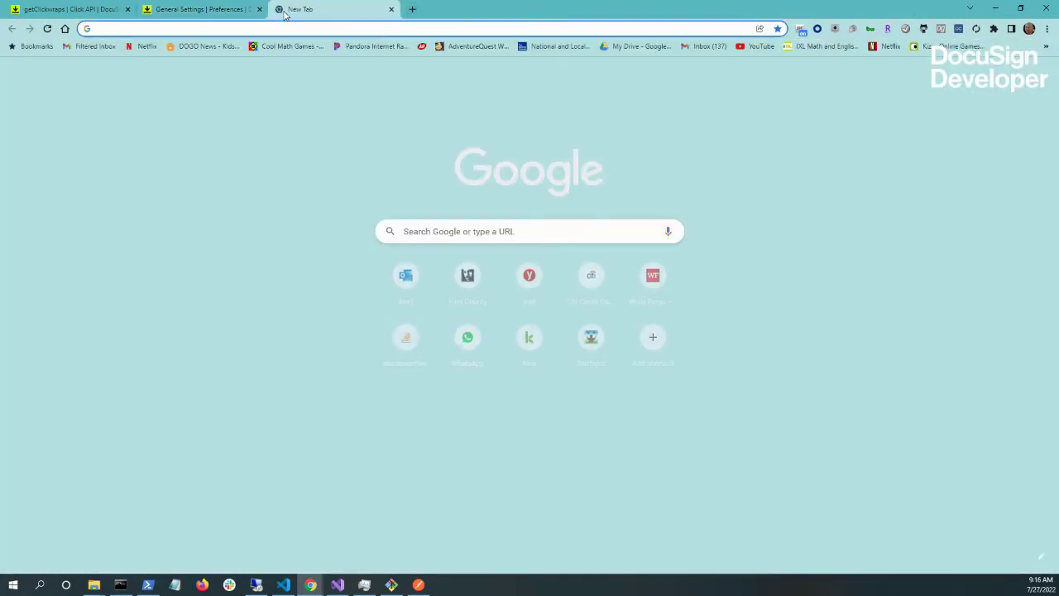
- Load the DocuSign Postman Collections guide, review Step 2 on importing, then return to Postman
{"action": "type", "text": "postman"}
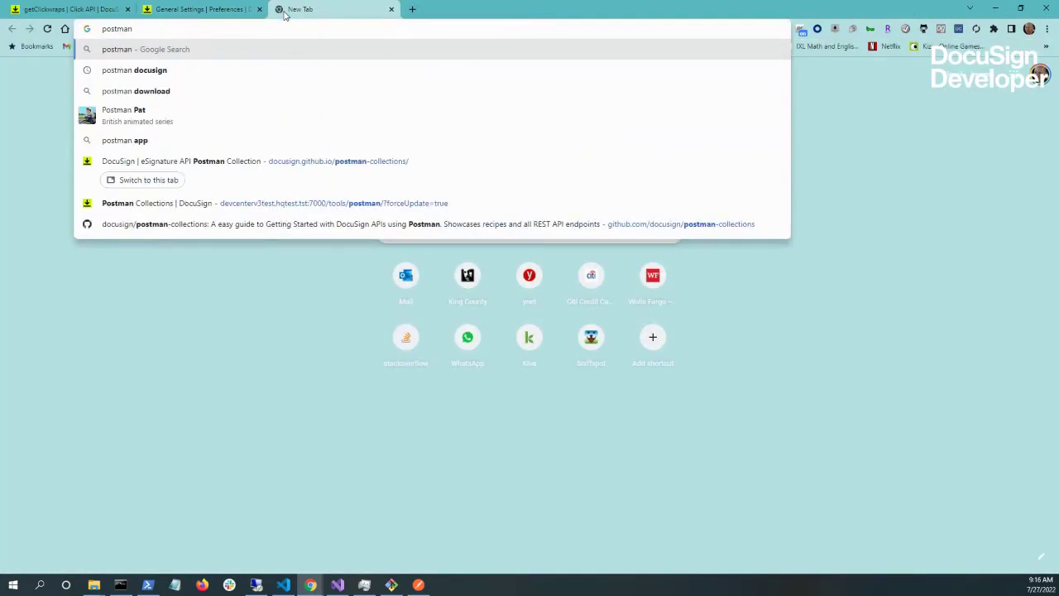
{"action": "key", "text": "Down"}
{"action": "key", "text": "Down"}
{"action": "key", "text": "Down"}
{"action": "key", "text": "Down"}
{"action": "key", "text": "Down"}
{"action": "key", "text": "Return"}
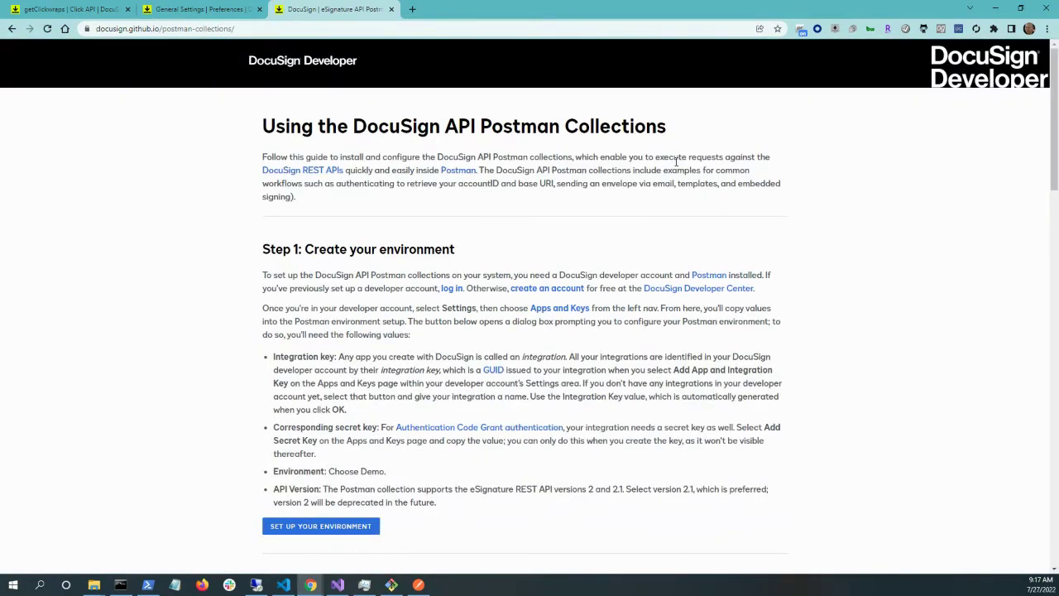
{"action": "scroll", "coordinate": [668, 204], "scroll_direction": "down", "scroll_amount": 2}
{"action": "scroll", "coordinate": [558, 196], "scroll_direction": "up", "scroll_amount": 1}
{"action": "scroll", "coordinate": [560, 206], "scroll_direction": "down", "scroll_amount": 4}
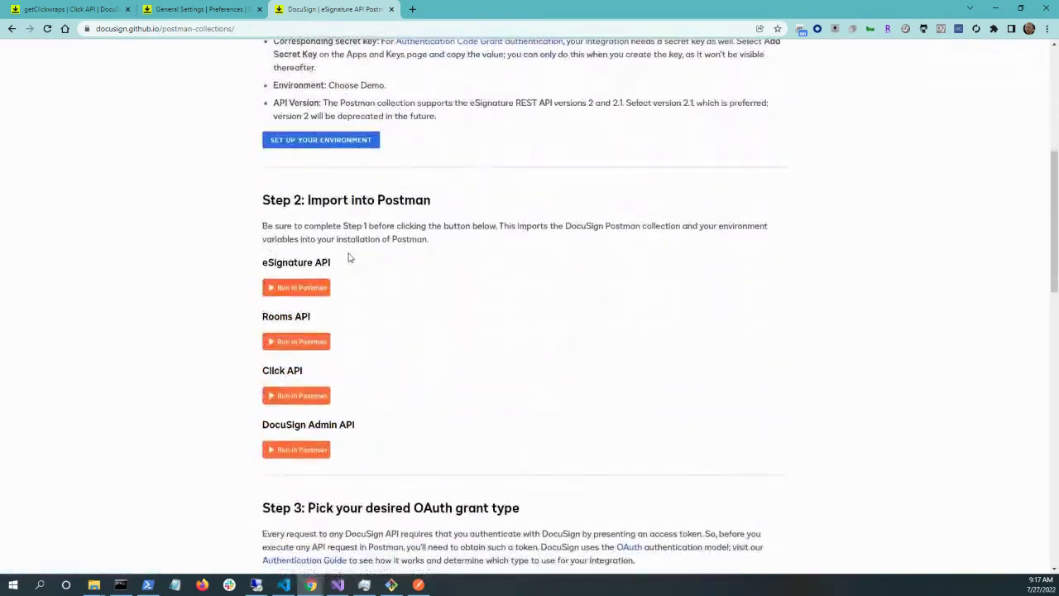
{"action": "scroll", "coordinate": [377, 468], "scroll_direction": "up", "scroll_amount": 1}
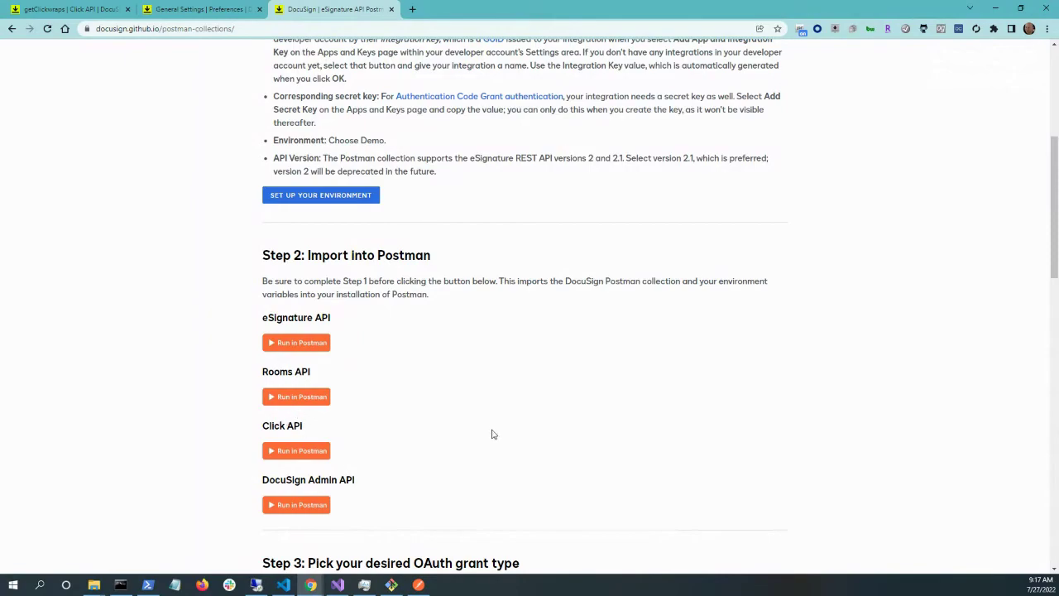
{"action": "left_click", "coordinate": [419, 584]}
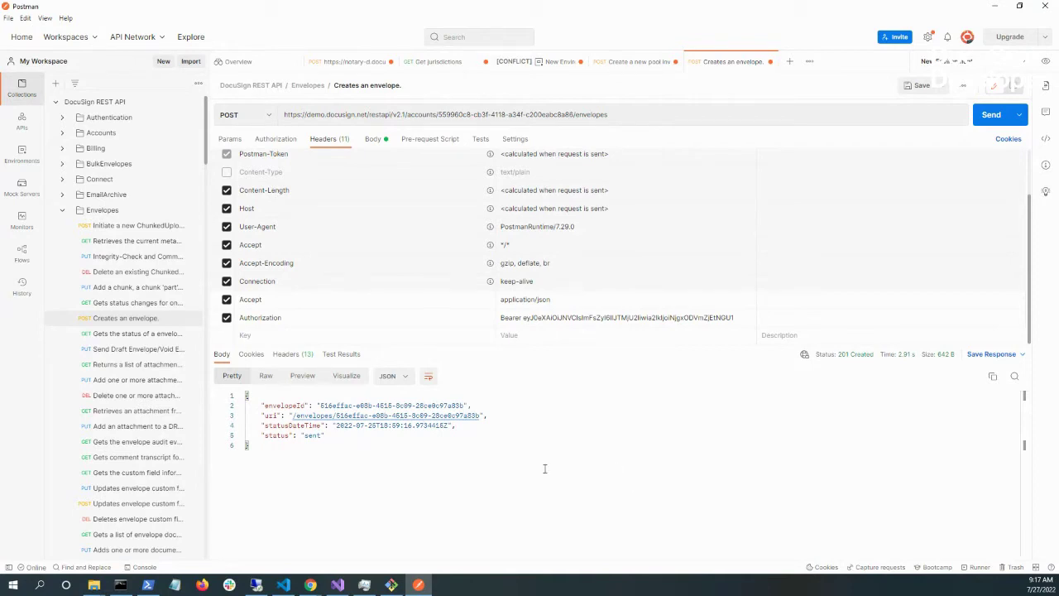
{"action": "left_click_drag", "start_coordinate": [627, 119], "coordinate": [309, 114]}
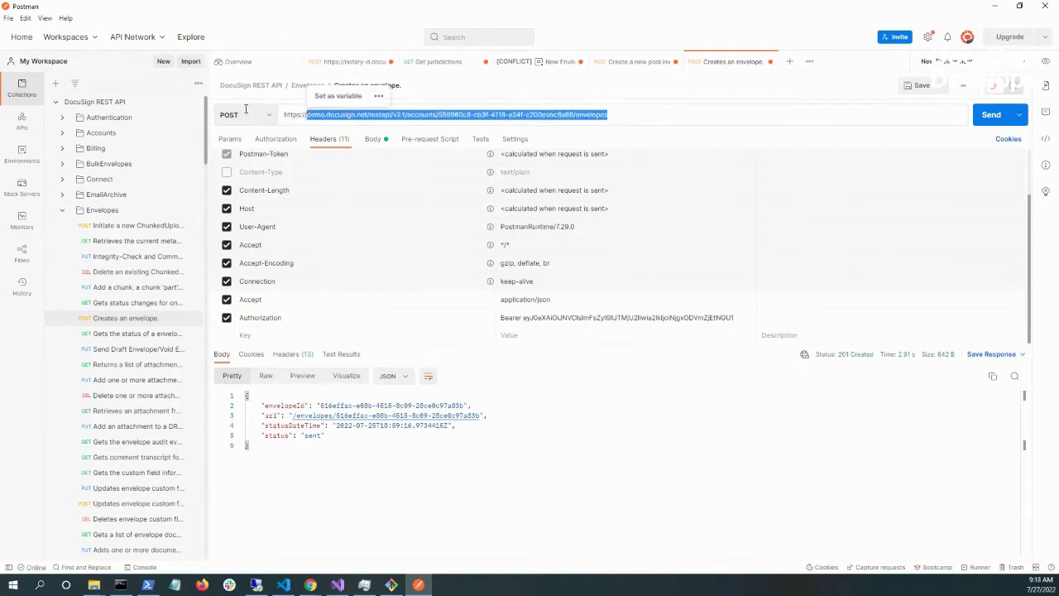
{"action": "left_click", "coordinate": [640, 115]}
{"action": "left_click_drag", "start_coordinate": [439, 114], "coordinate": [575, 114]}
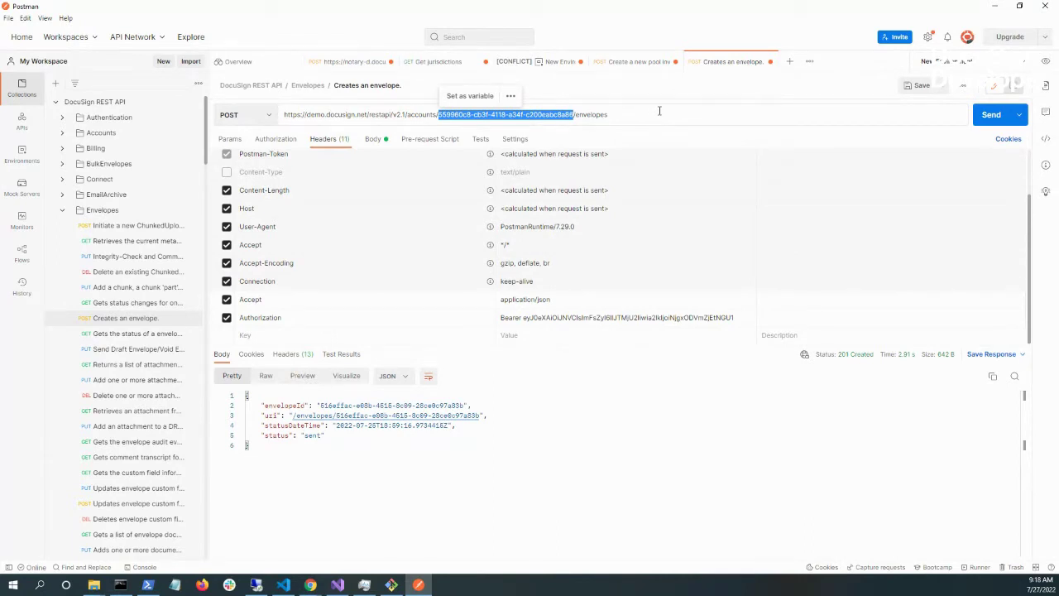
- Review the raw JSON request body and highlight the emailSubject field
{"action": "left_click", "coordinate": [372, 139]}
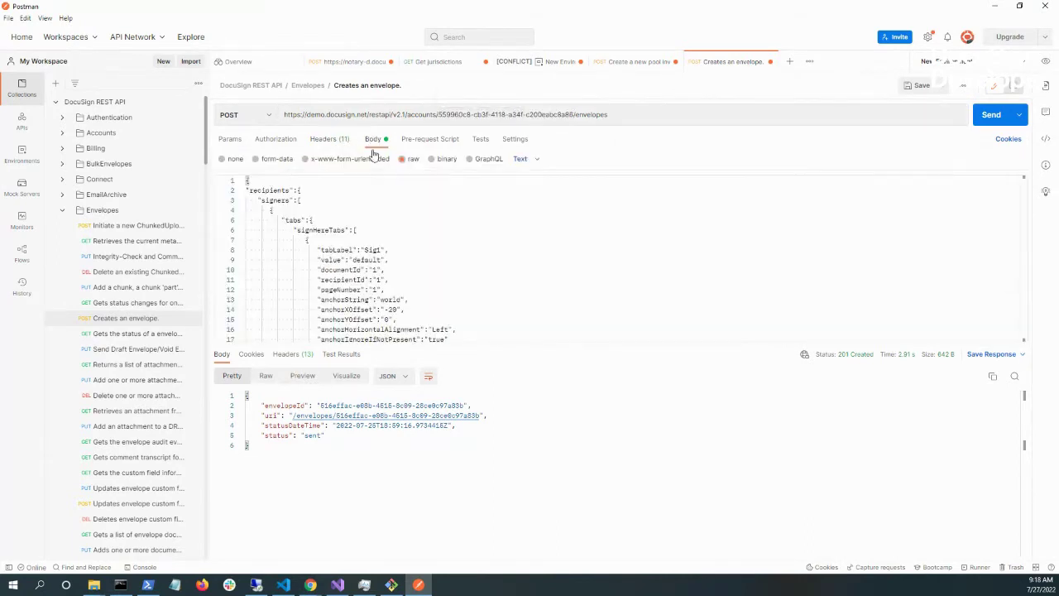
{"action": "scroll", "coordinate": [435, 257], "scroll_direction": "down", "scroll_amount": 2}
{"action": "scroll", "coordinate": [435, 256], "scroll_direction": "down", "scroll_amount": 3}
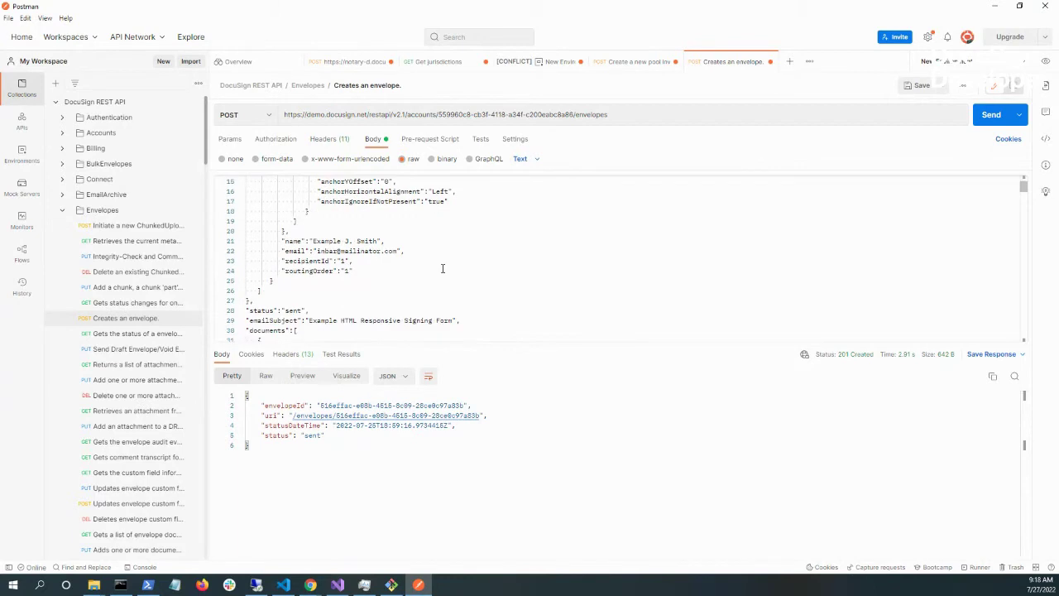
{"action": "scroll", "coordinate": [443, 269], "scroll_direction": "up", "scroll_amount": 5}
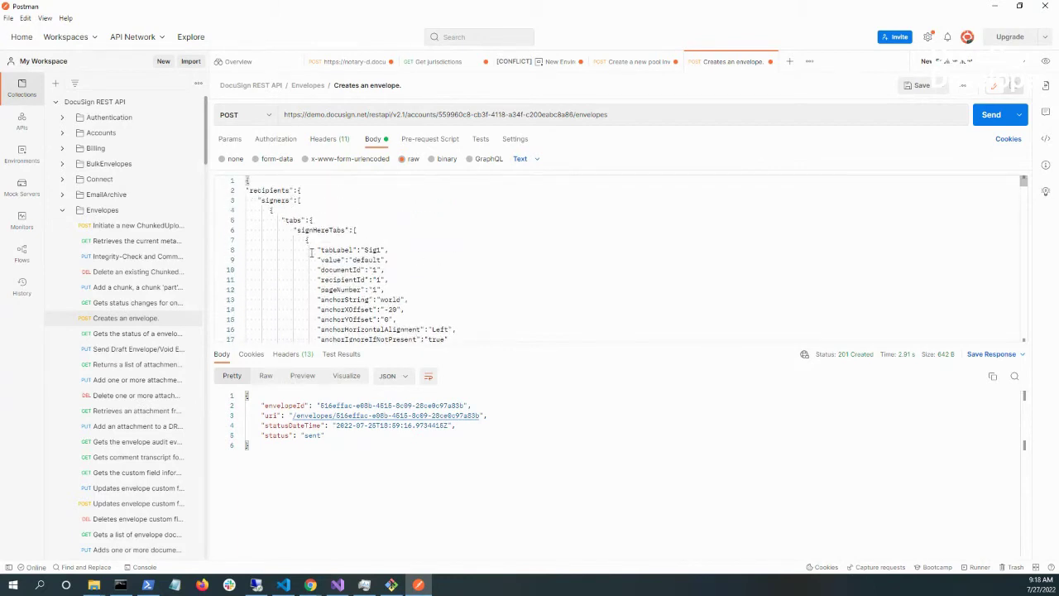
{"action": "scroll", "coordinate": [312, 253], "scroll_direction": "down", "scroll_amount": 5}
{"action": "scroll", "coordinate": [311, 269], "scroll_direction": "down", "scroll_amount": 1}
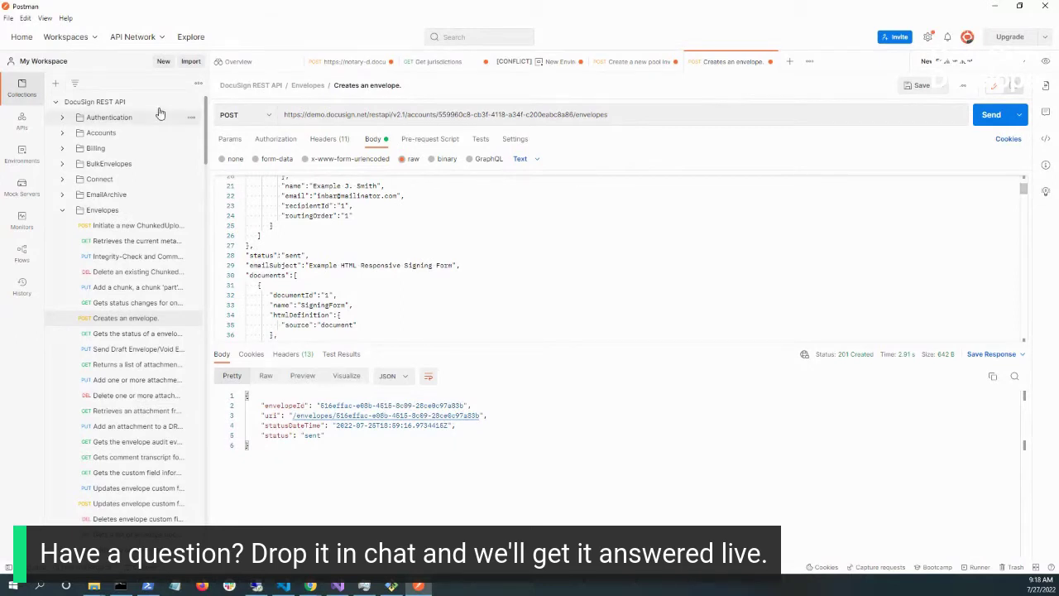
{"action": "left_click_drag", "start_coordinate": [252, 265], "coordinate": [431, 266]}
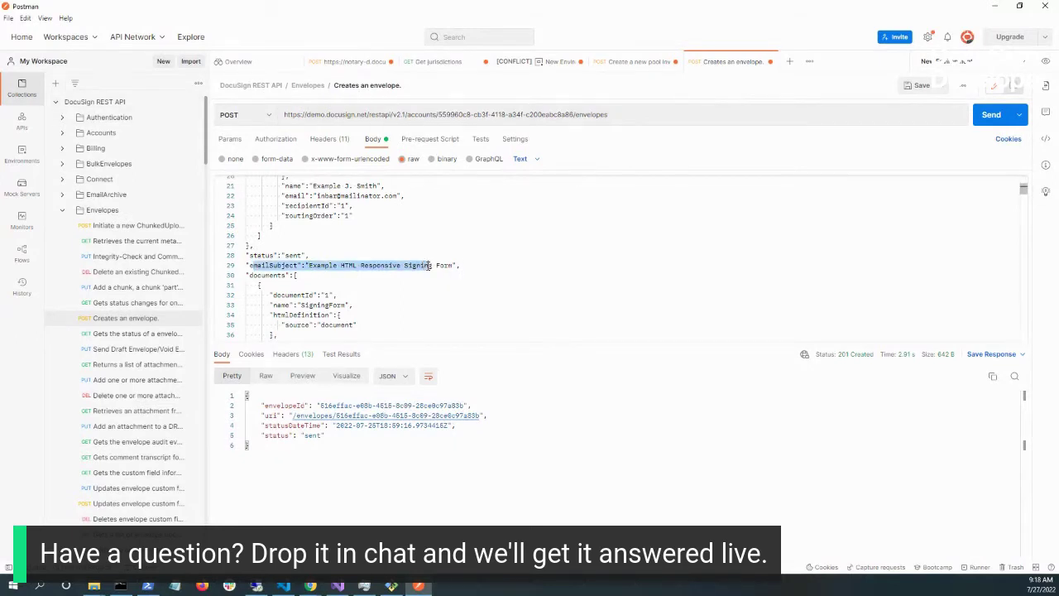
- Recheck the body and resend the create-envelope request, which fails with 401 Unauthorized
{"action": "scroll", "coordinate": [320, 273], "scroll_direction": "down", "scroll_amount": 1}
{"action": "scroll", "coordinate": [384, 274], "scroll_direction": "up", "scroll_amount": 1}
{"action": "scroll", "coordinate": [384, 274], "scroll_direction": "up", "scroll_amount": 1}
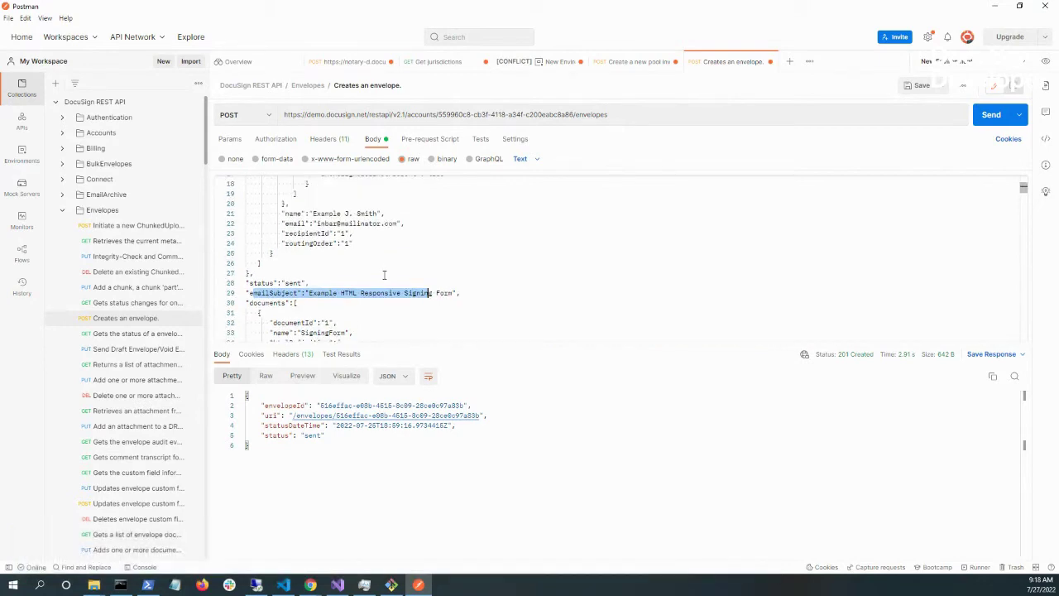
{"action": "scroll", "coordinate": [373, 276], "scroll_direction": "down", "scroll_amount": 4}
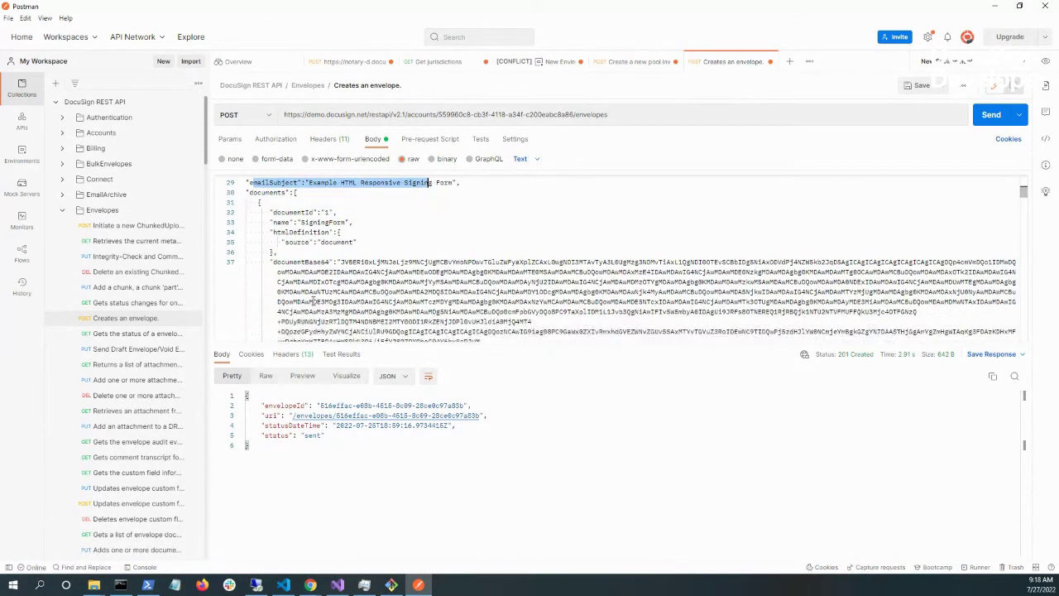
{"action": "scroll", "coordinate": [323, 263], "scroll_direction": "down", "scroll_amount": 1}
{"action": "scroll", "coordinate": [329, 253], "scroll_direction": "down", "scroll_amount": 3}
{"action": "scroll", "coordinate": [331, 273], "scroll_direction": "down", "scroll_amount": 4}
{"action": "scroll", "coordinate": [331, 273], "scroll_direction": "up", "scroll_amount": 12}
{"action": "scroll", "coordinate": [334, 289], "scroll_direction": "down", "scroll_amount": 3}
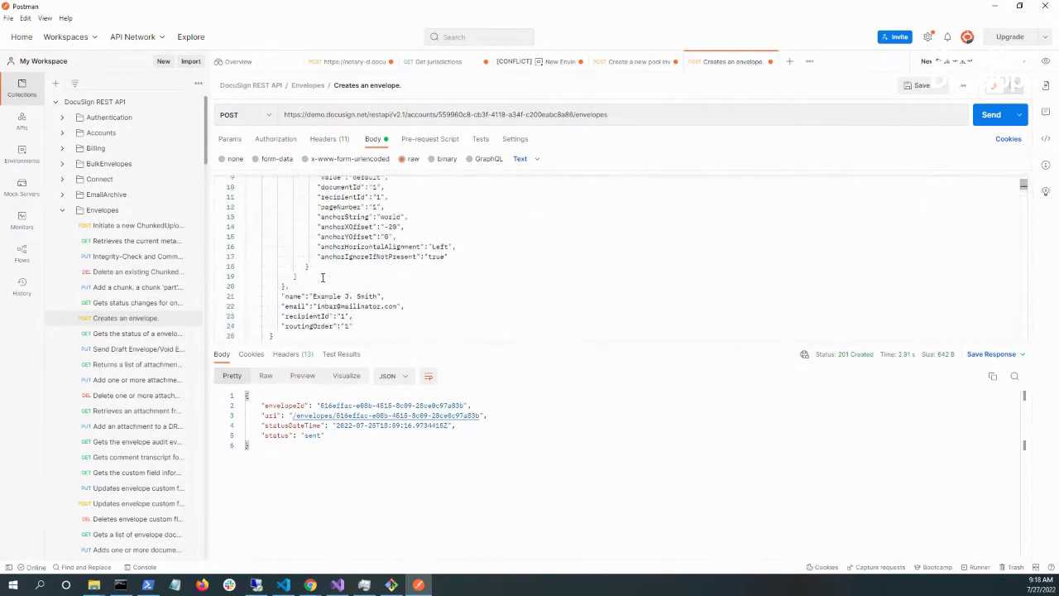
{"action": "scroll", "coordinate": [333, 298], "scroll_direction": "up", "scroll_amount": 3}
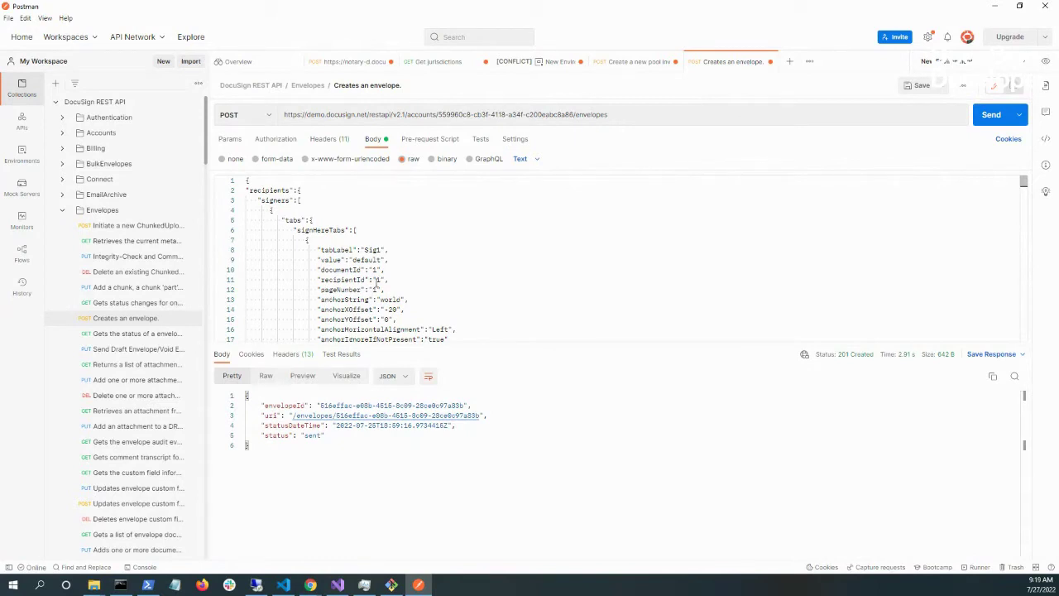
{"action": "left_click", "coordinate": [992, 116]}
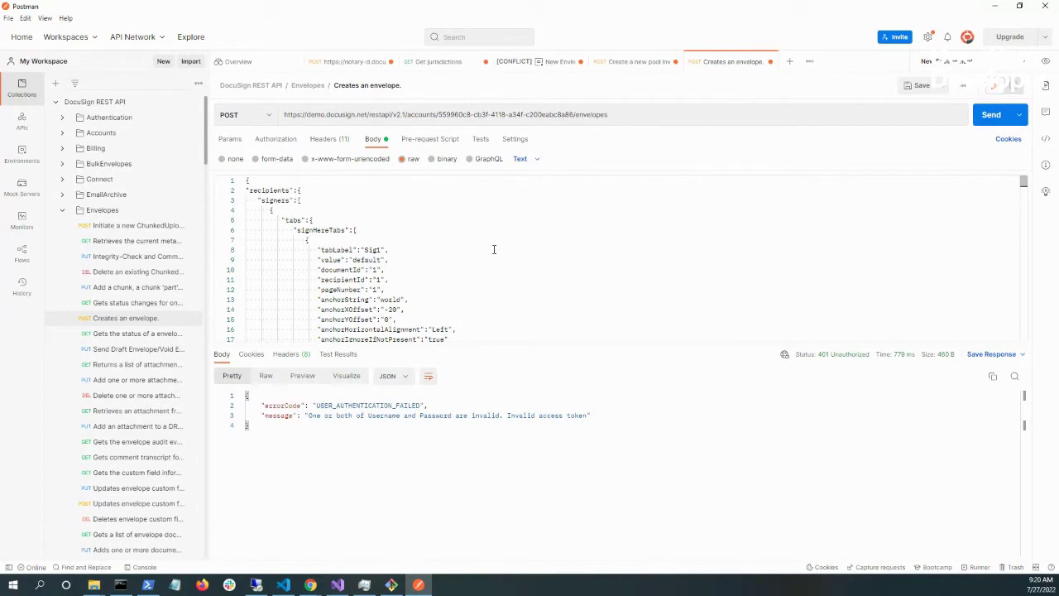
{"action": "left_click", "coordinate": [329, 139]}
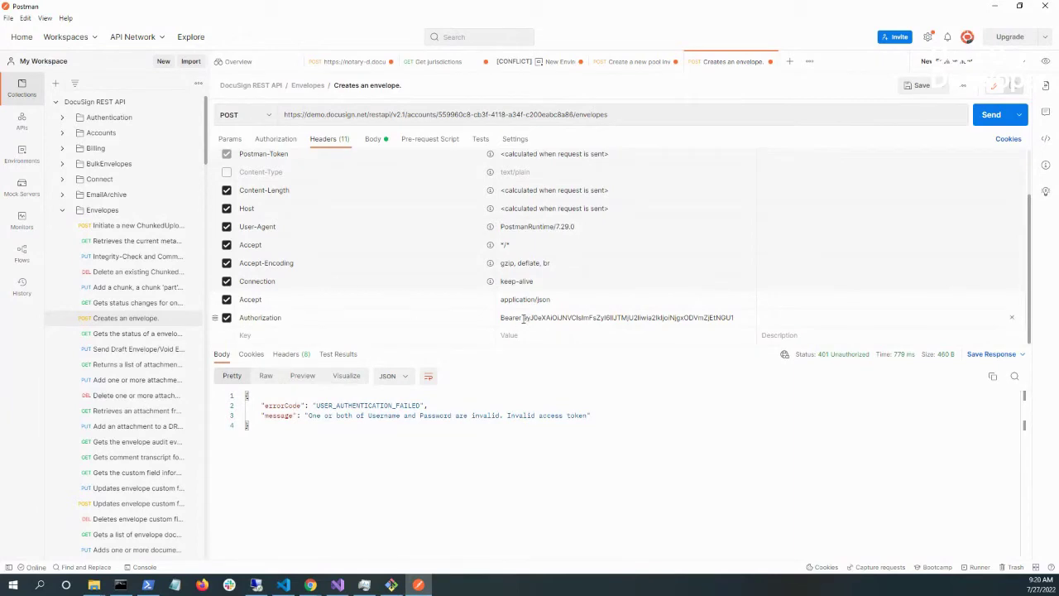
- Inspect the full Bearer token in the Authorization header, then return to the Chrome window
{"action": "left_click", "coordinate": [689, 321]}
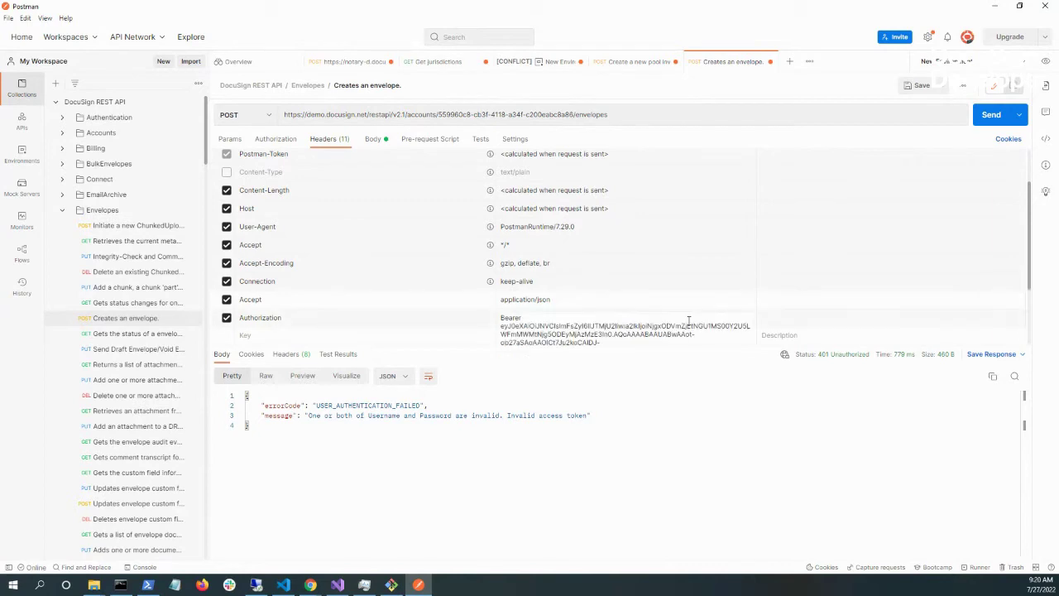
{"action": "scroll", "coordinate": [688, 321], "scroll_direction": "down", "scroll_amount": 2}
{"action": "left_click", "coordinate": [624, 324]}
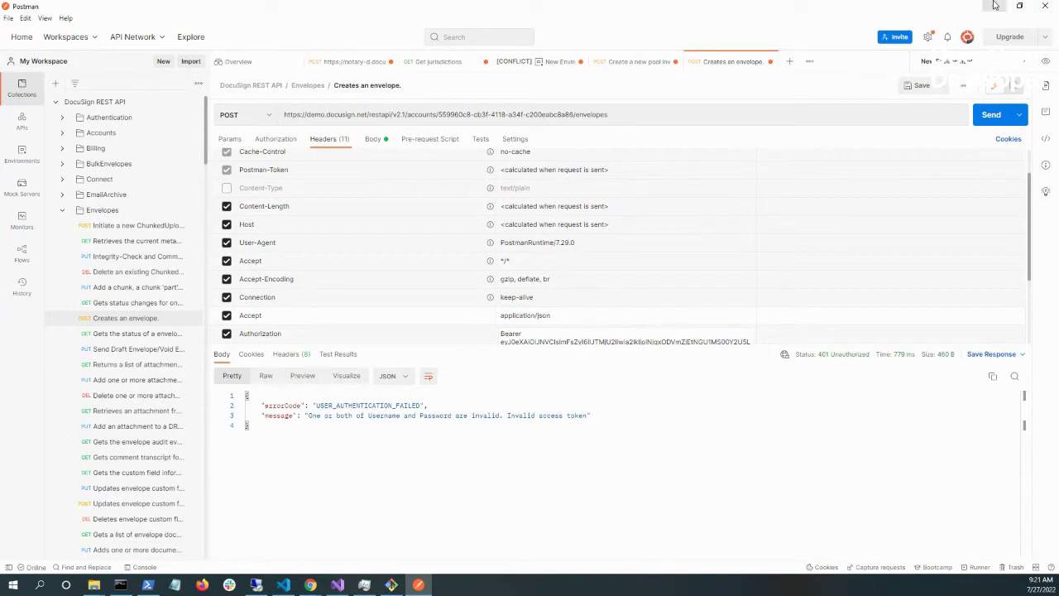
{"action": "mouse_move", "coordinate": [309, 585]}
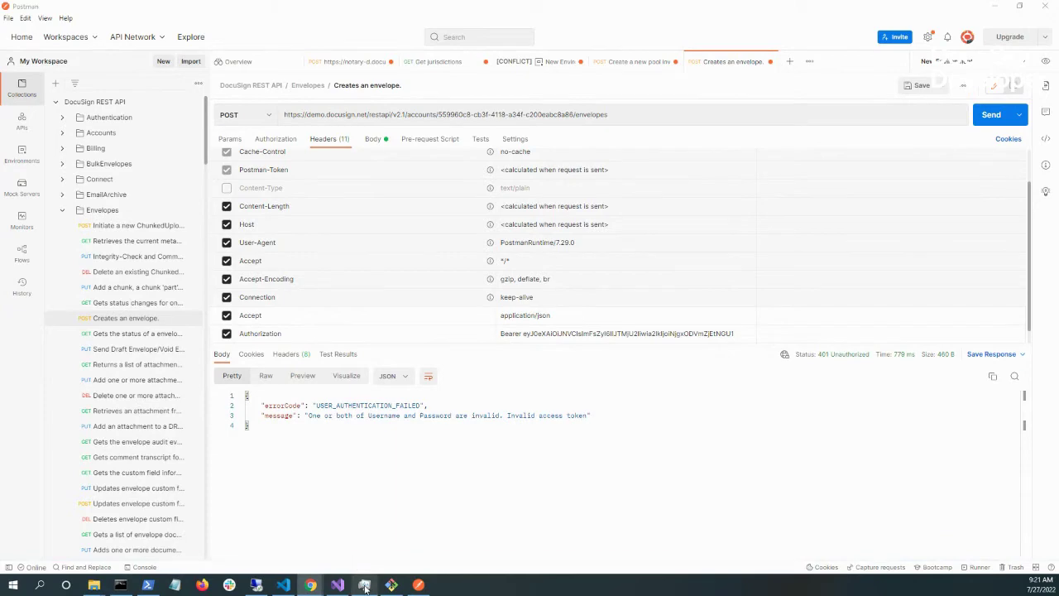
{"action": "left_click", "coordinate": [319, 537]}
- Go from the getClickwraps tab via Community > Hackathon Resources to the token generator
{"action": "left_click", "coordinate": [66, 9]}
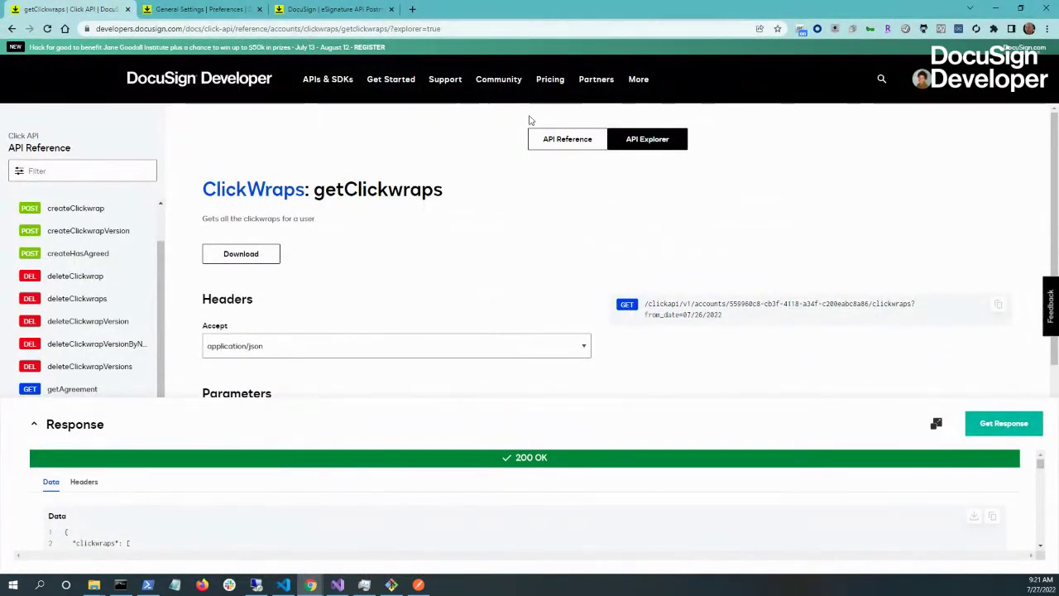
{"action": "mouse_move", "coordinate": [502, 85]}
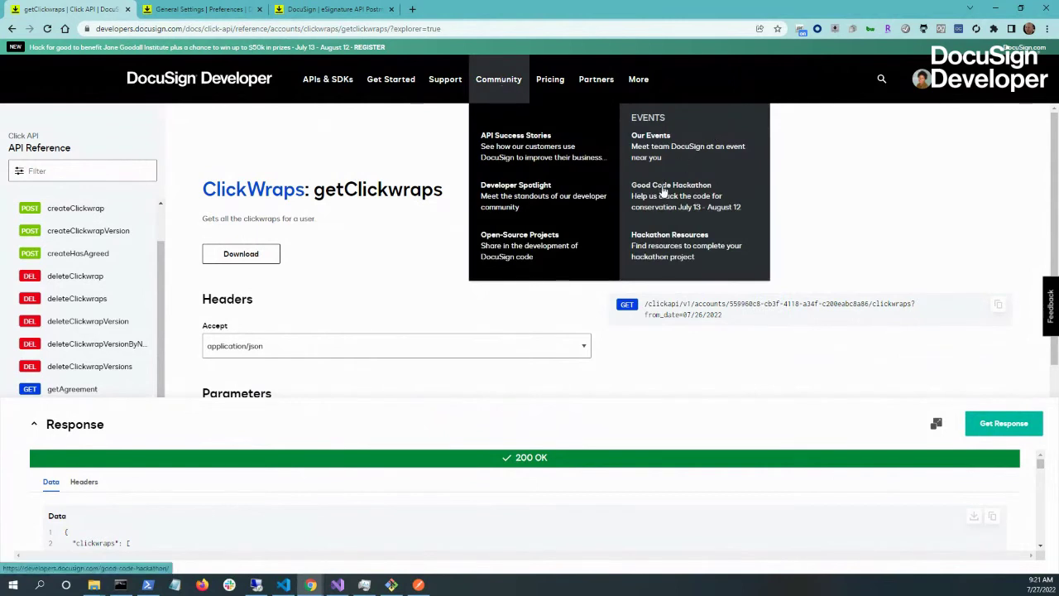
{"action": "left_click", "coordinate": [675, 246]}
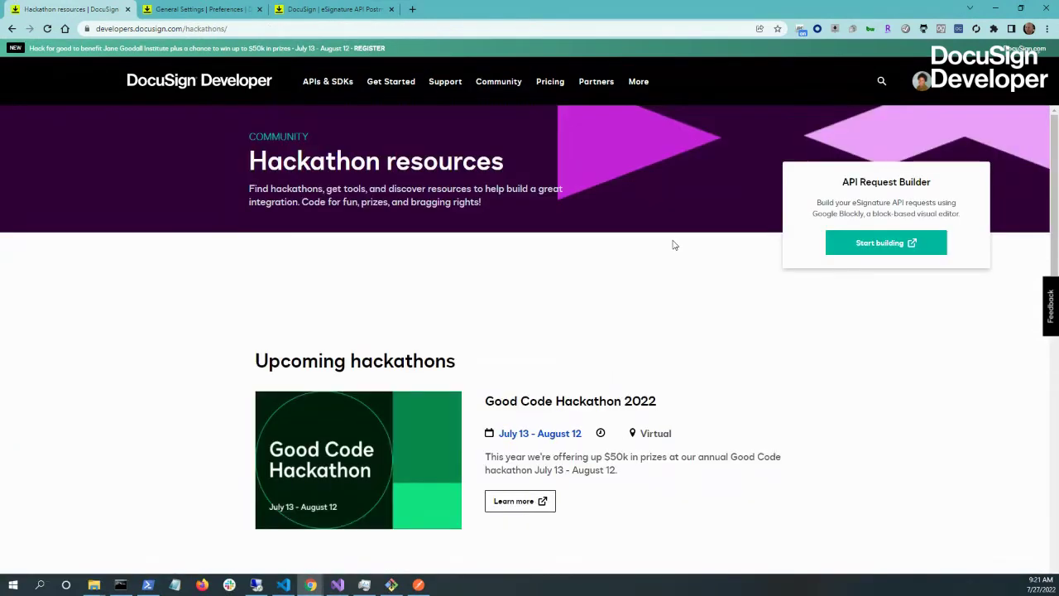
{"action": "scroll", "coordinate": [675, 246], "scroll_direction": "down", "scroll_amount": 3}
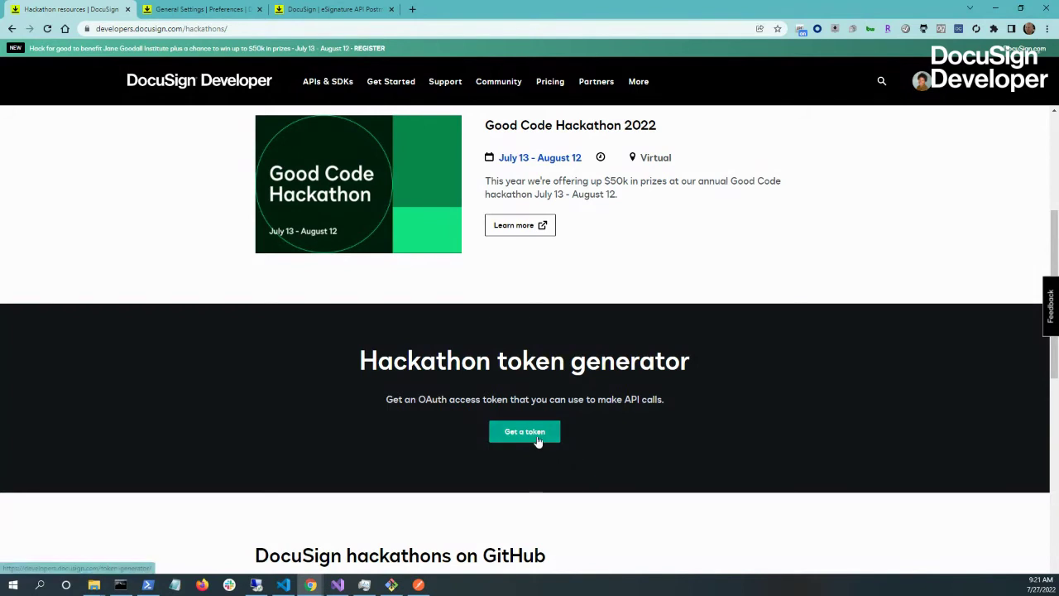
{"action": "left_click", "coordinate": [538, 436]}
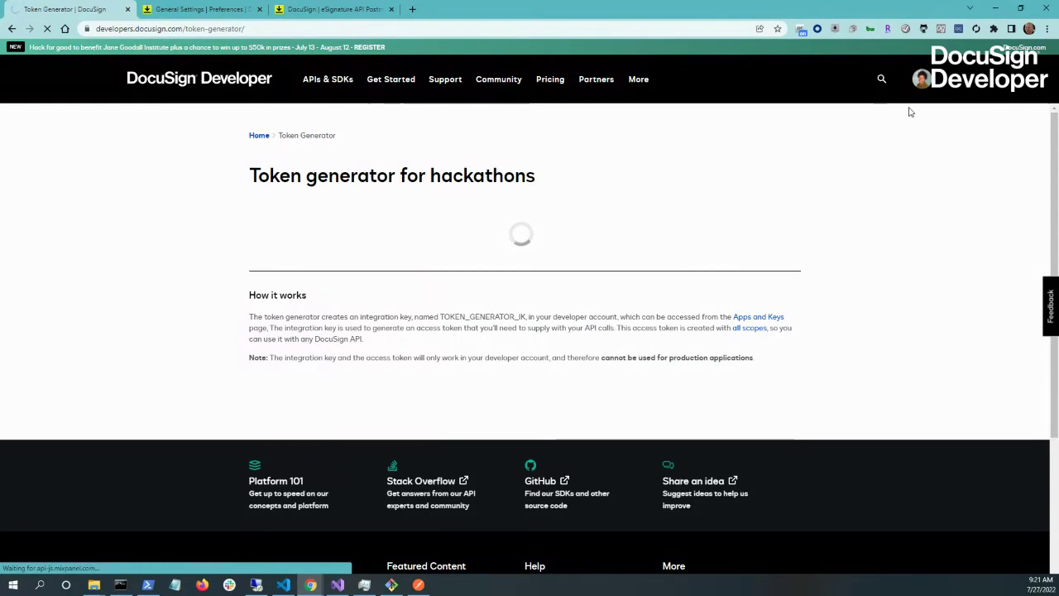
- Review the requested permissions and allow the token generator app access
{"action": "scroll", "coordinate": [604, 194], "scroll_direction": "down", "scroll_amount": 2}
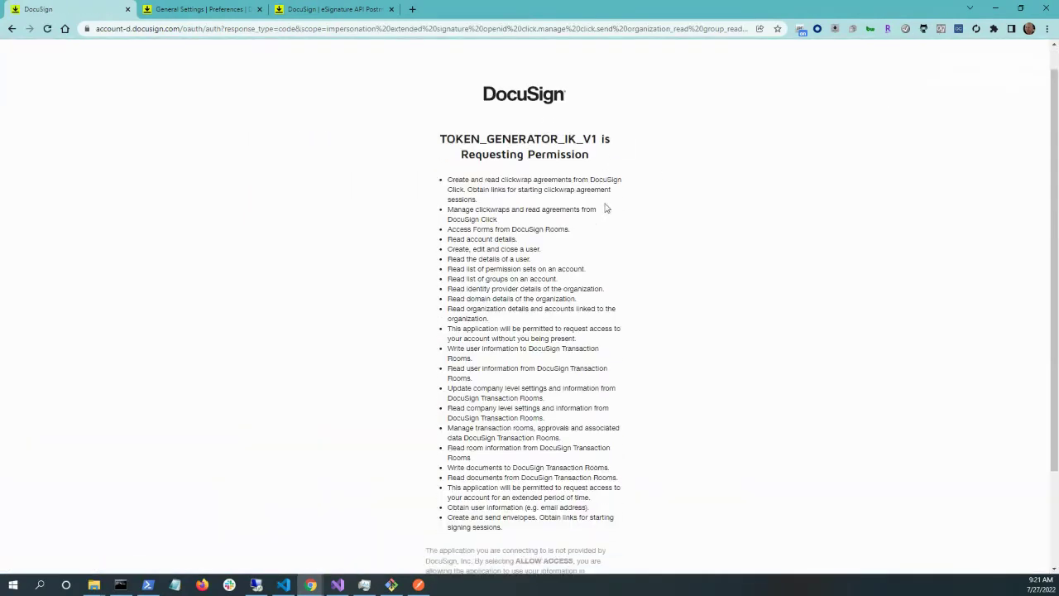
{"action": "scroll", "coordinate": [605, 207], "scroll_direction": "up", "scroll_amount": 1}
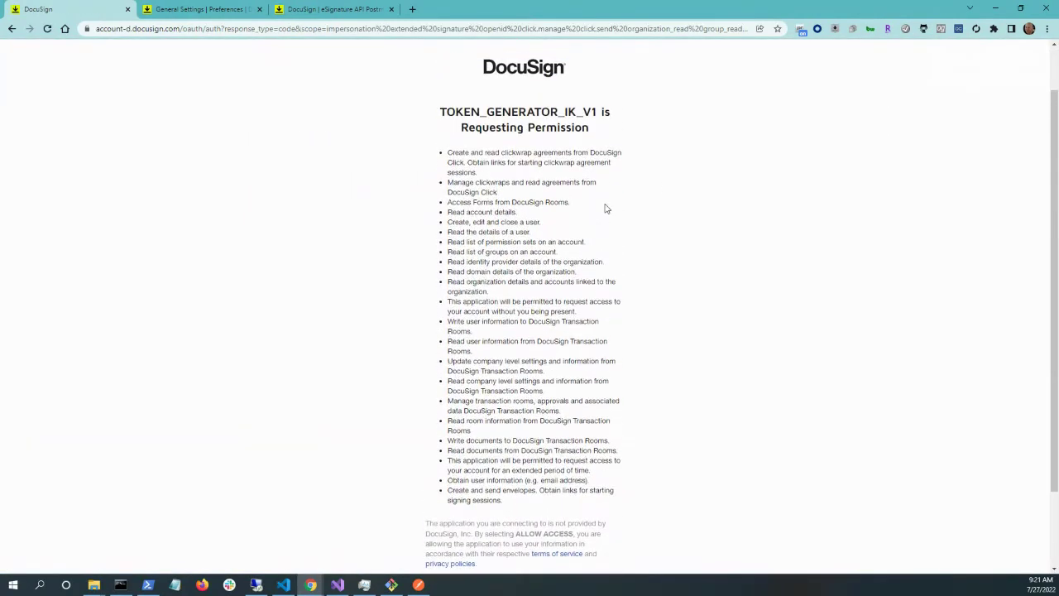
{"action": "scroll", "coordinate": [605, 207], "scroll_direction": "down", "scroll_amount": 1}
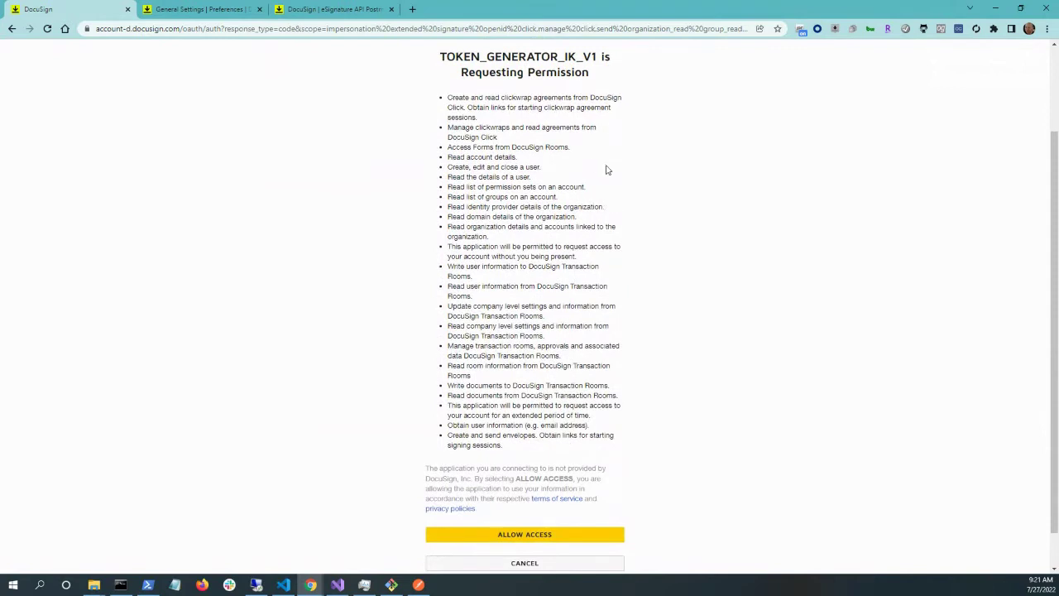
{"action": "left_click_drag", "start_coordinate": [448, 98], "coordinate": [579, 448]}
{"action": "left_click", "coordinate": [578, 450]}
{"action": "left_click", "coordinate": [539, 536]}
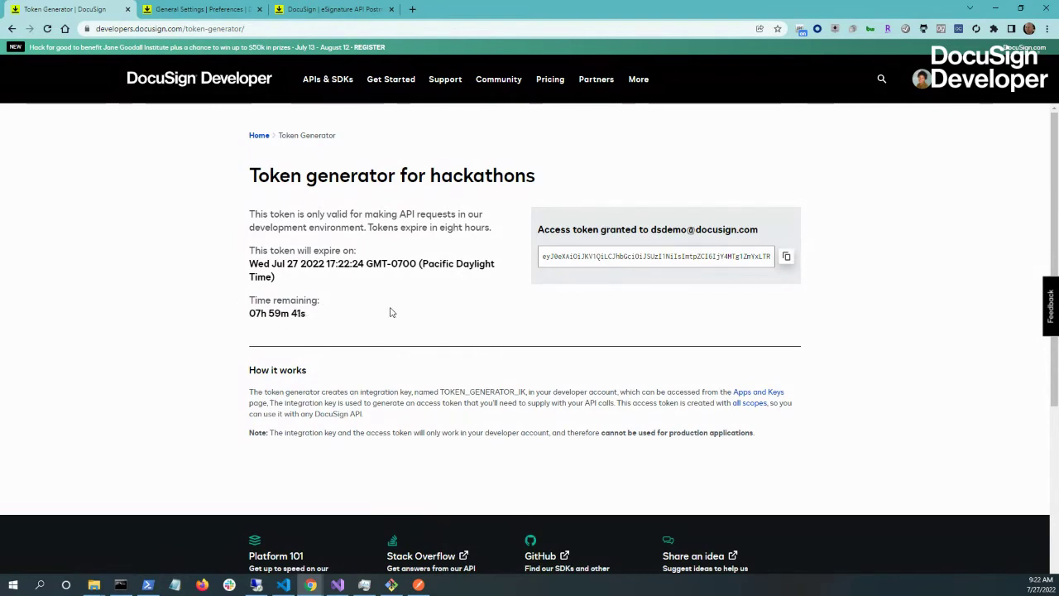
- Copy the newly issued eight-hour access token and return to Postman
{"action": "left_click", "coordinate": [787, 257]}
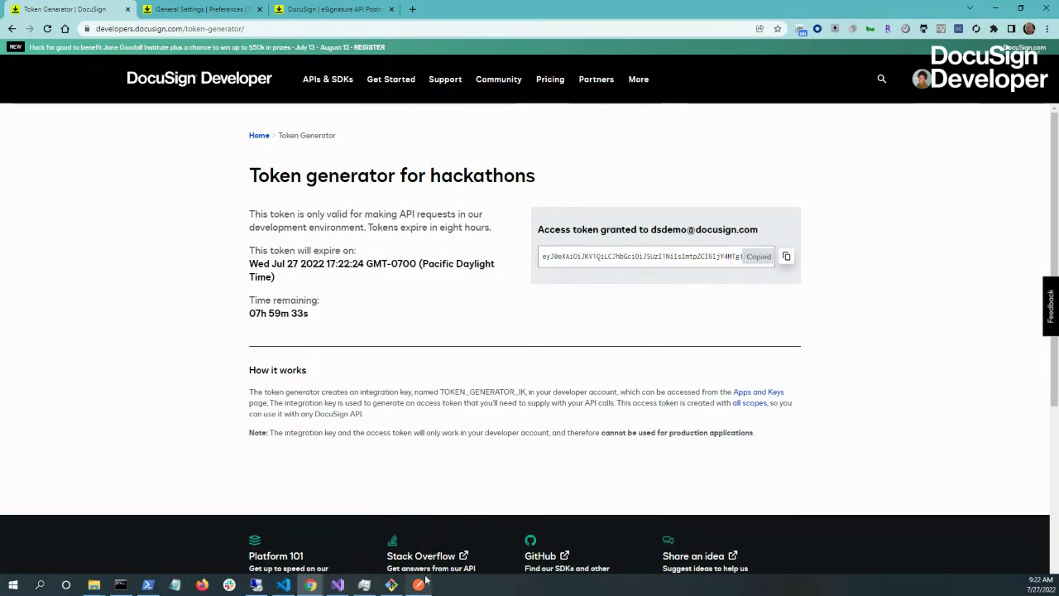
{"action": "mouse_move", "coordinate": [425, 583]}
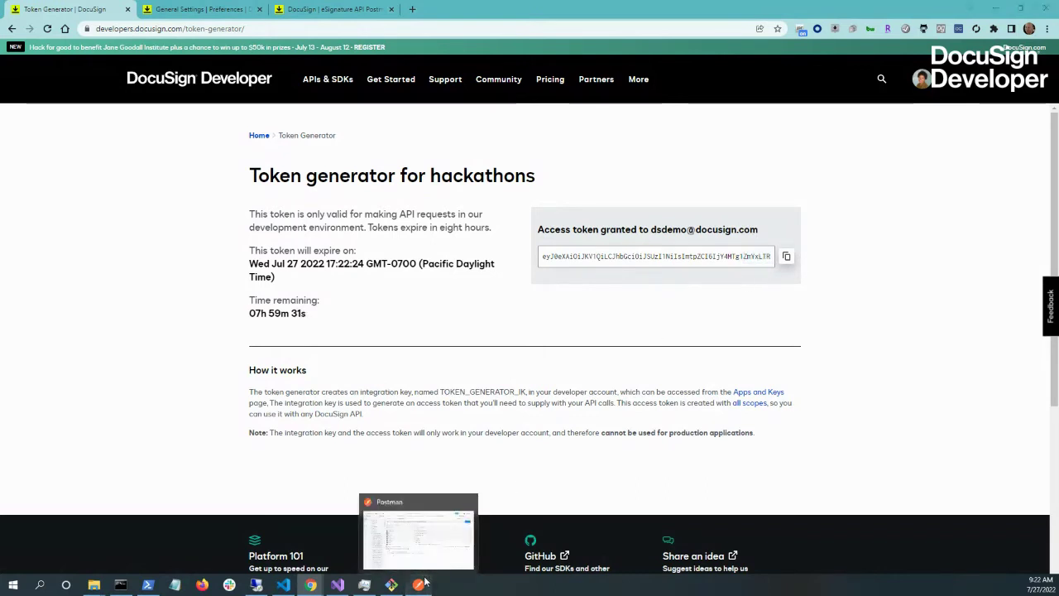
{"action": "left_click", "coordinate": [424, 583]}
- Paste the fresh token over the old Authorization bearer value and resend, getting 201 Created
{"action": "left_click", "coordinate": [551, 332]}
{"action": "triple_click", "coordinate": [551, 333]}
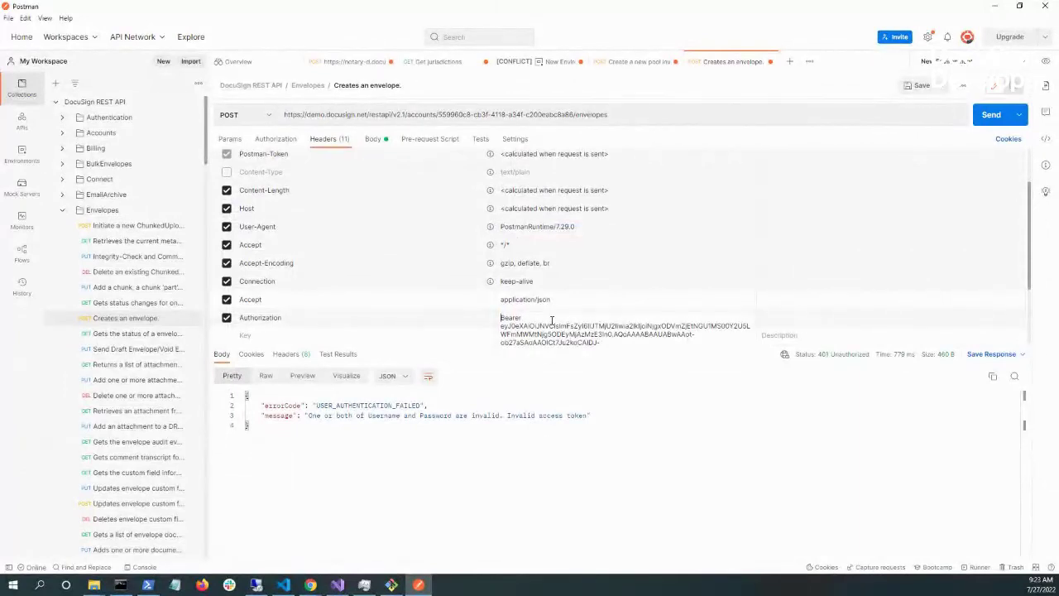
{"action": "triple_click", "coordinate": [551, 322]}
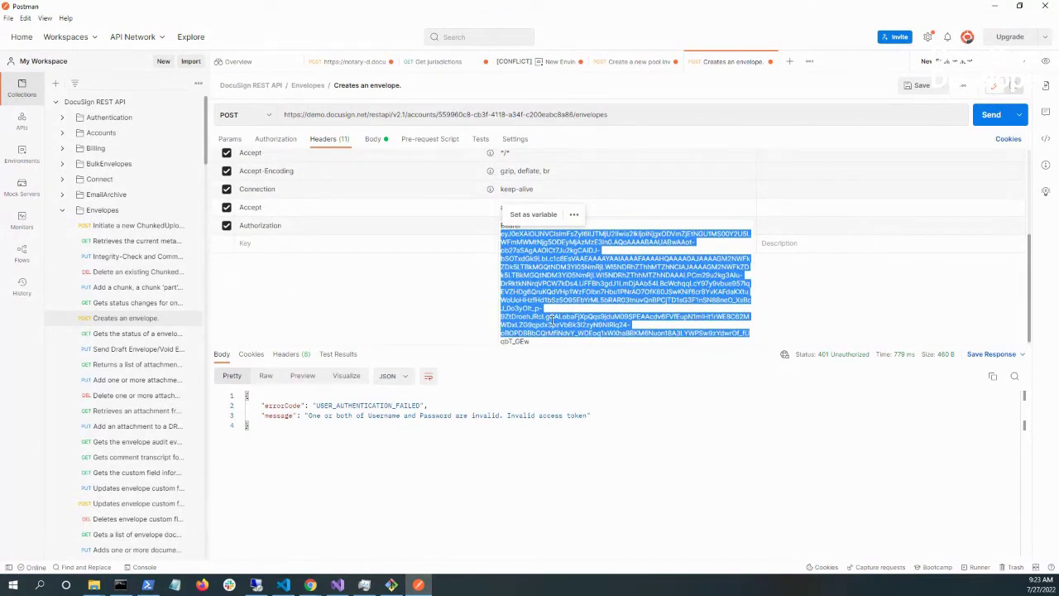
{"action": "key", "text": "ctrl+v"}
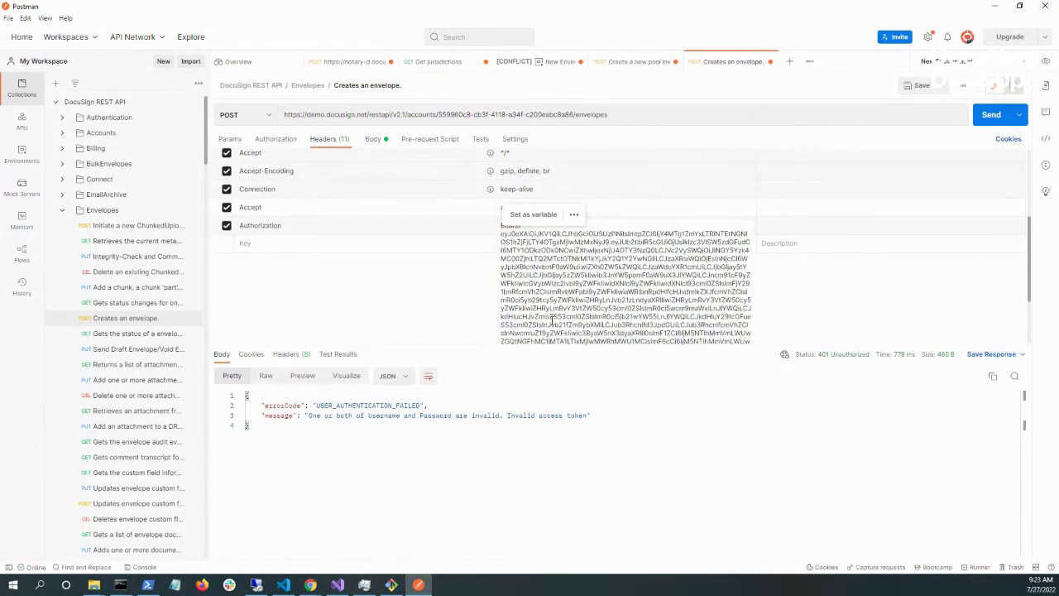
{"action": "left_click", "coordinate": [989, 115]}
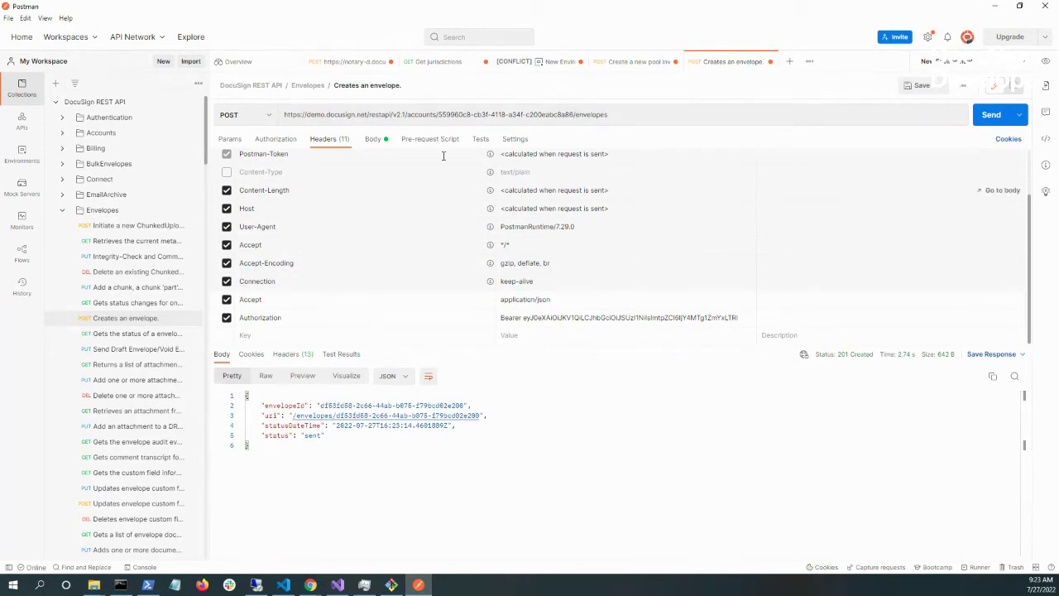
- Scroll through the request's JSON body, then bring the browser back to the front
{"action": "left_click", "coordinate": [372, 139]}
{"action": "scroll", "coordinate": [417, 224], "scroll_direction": "down", "scroll_amount": 1}
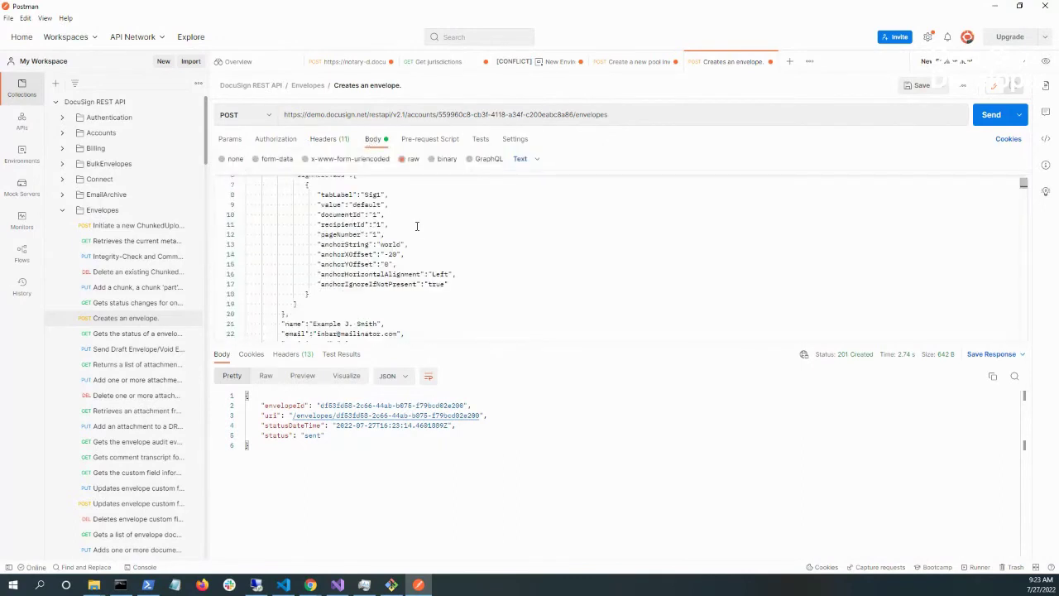
{"action": "scroll", "coordinate": [415, 228], "scroll_direction": "down", "scroll_amount": 1}
{"action": "scroll", "coordinate": [413, 229], "scroll_direction": "down", "scroll_amount": 2}
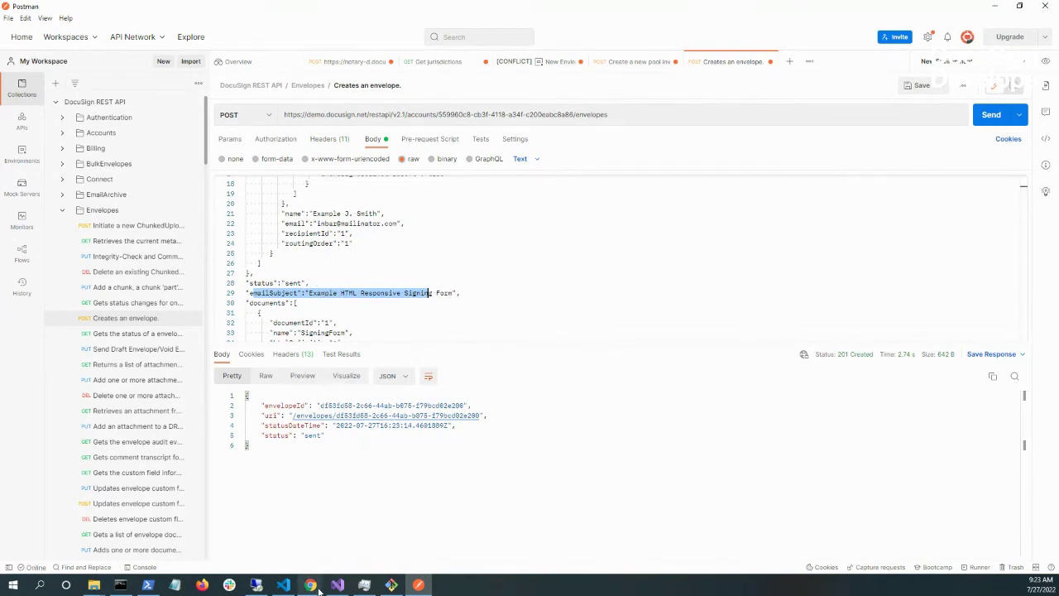
{"action": "mouse_move", "coordinate": [319, 589]}
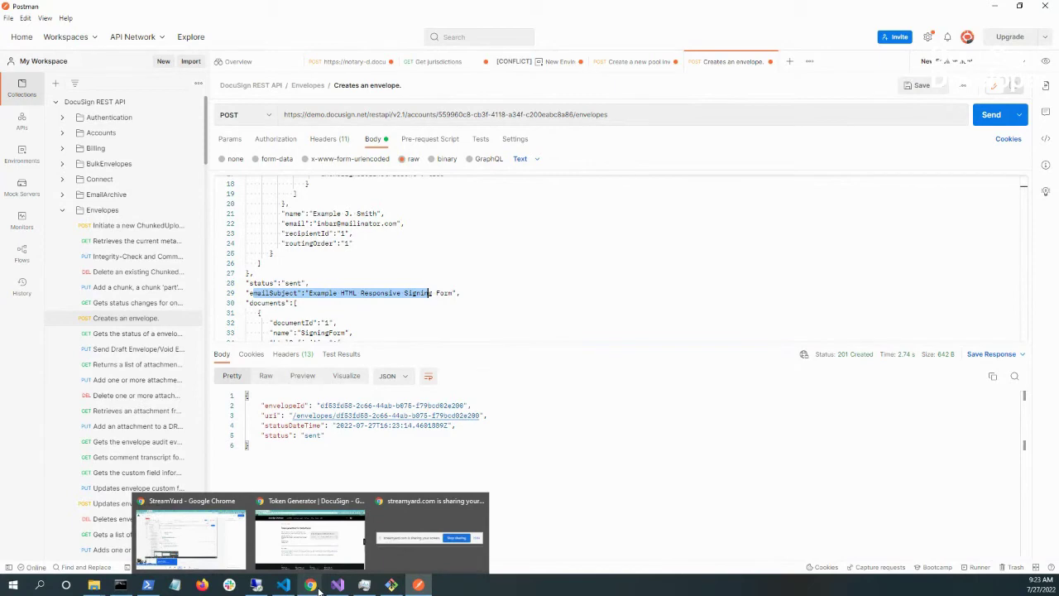
{"action": "left_click", "coordinate": [323, 553]}
- Reload the Manage > Sent list and open the 'Example HTML Responsive Signing Form' envelope
{"action": "left_click", "coordinate": [201, 9]}
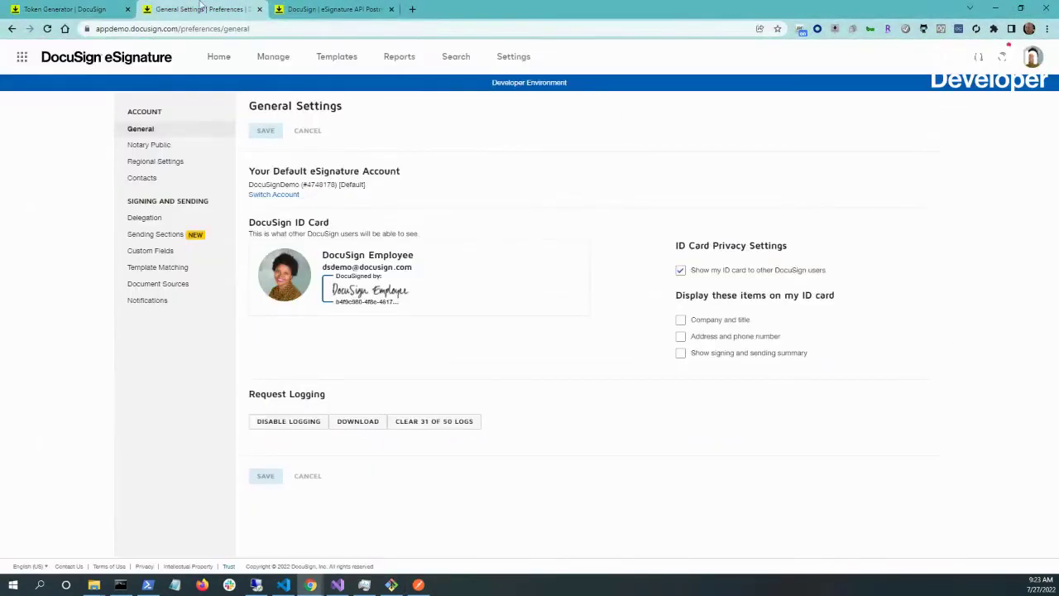
{"action": "left_click", "coordinate": [287, 56]}
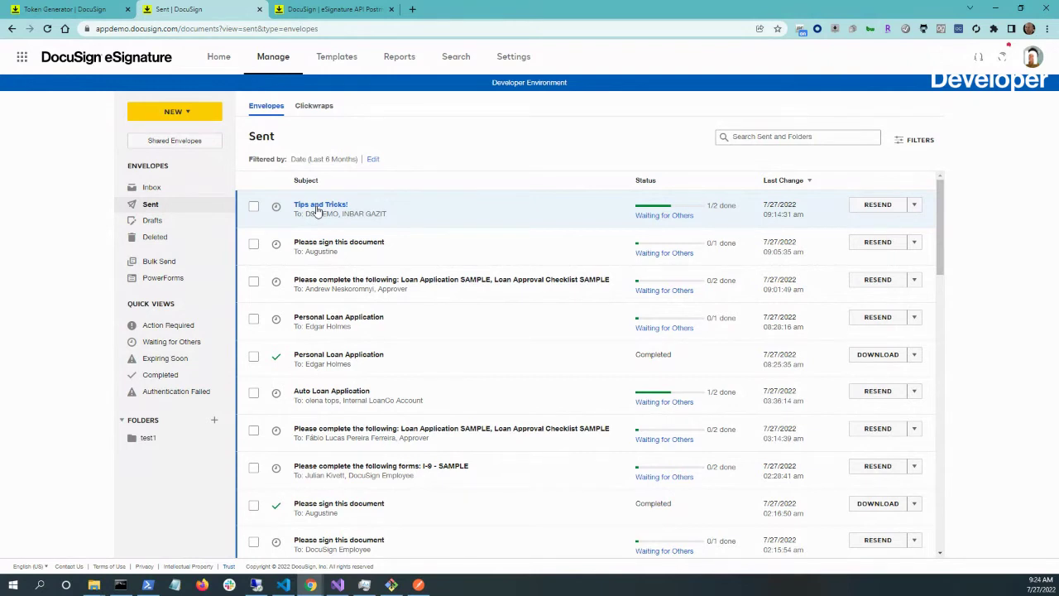
{"action": "left_click", "coordinate": [378, 30]}
{"action": "key", "text": "Return"}
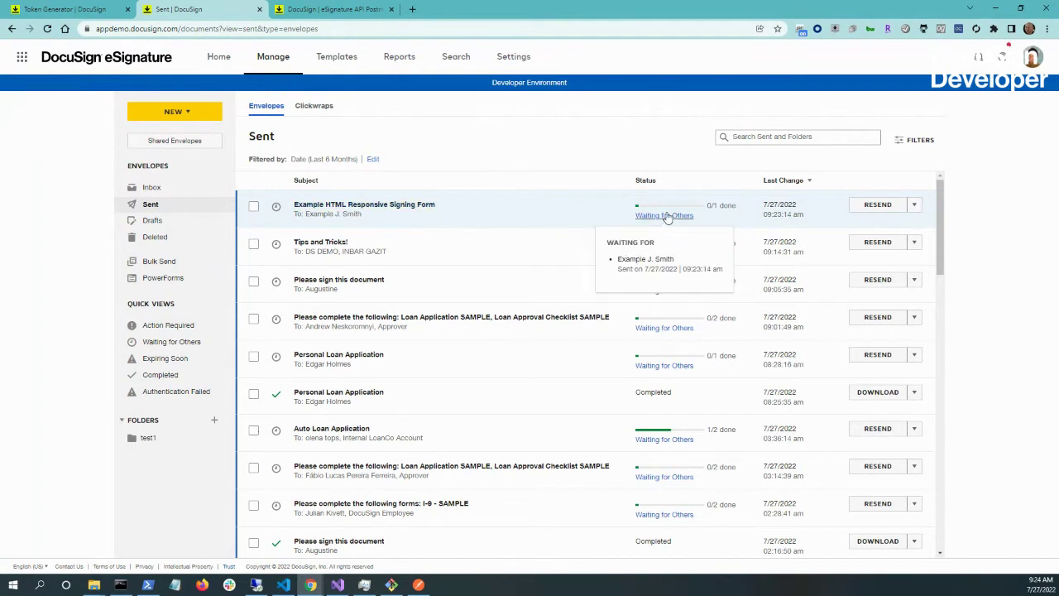
{"action": "mouse_move", "coordinate": [662, 218]}
{"action": "left_click", "coordinate": [663, 216]}
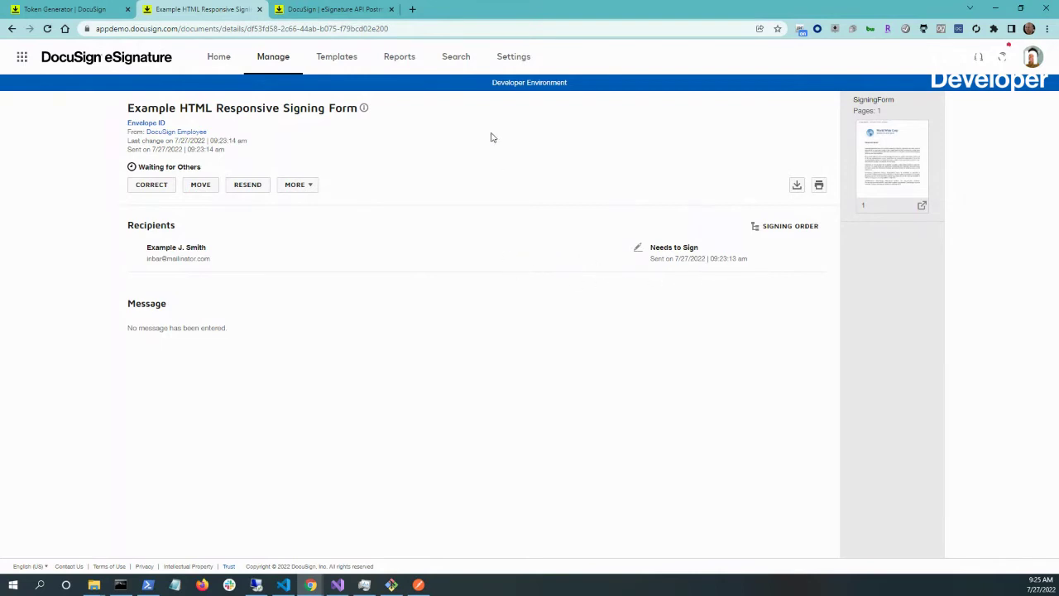
- Open mailinator.com in a new tab and load the recipient's public inbox
{"action": "left_click", "coordinate": [412, 9]}
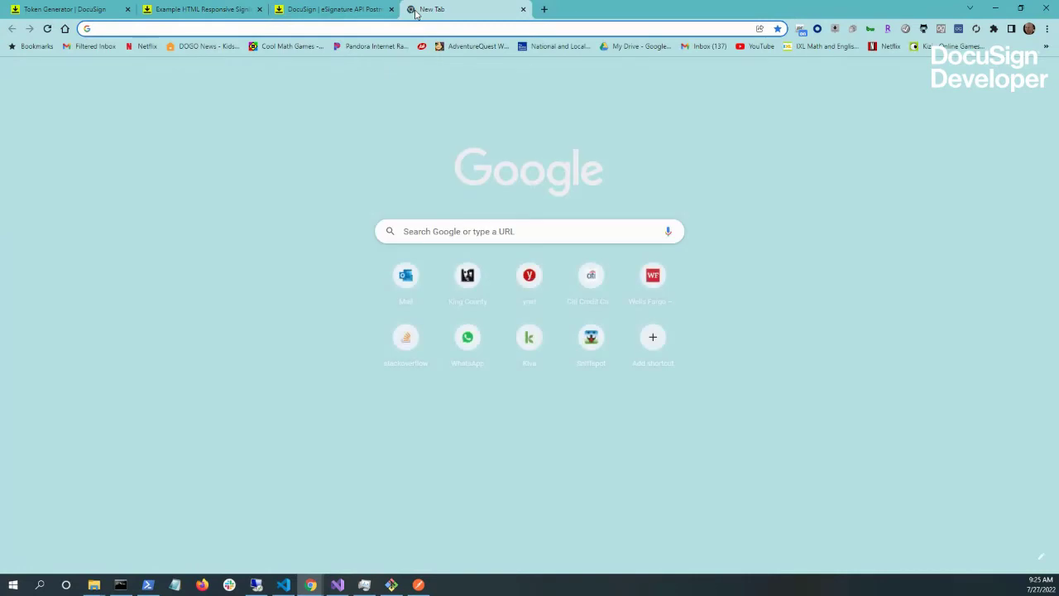
{"action": "type", "text": "maili"}
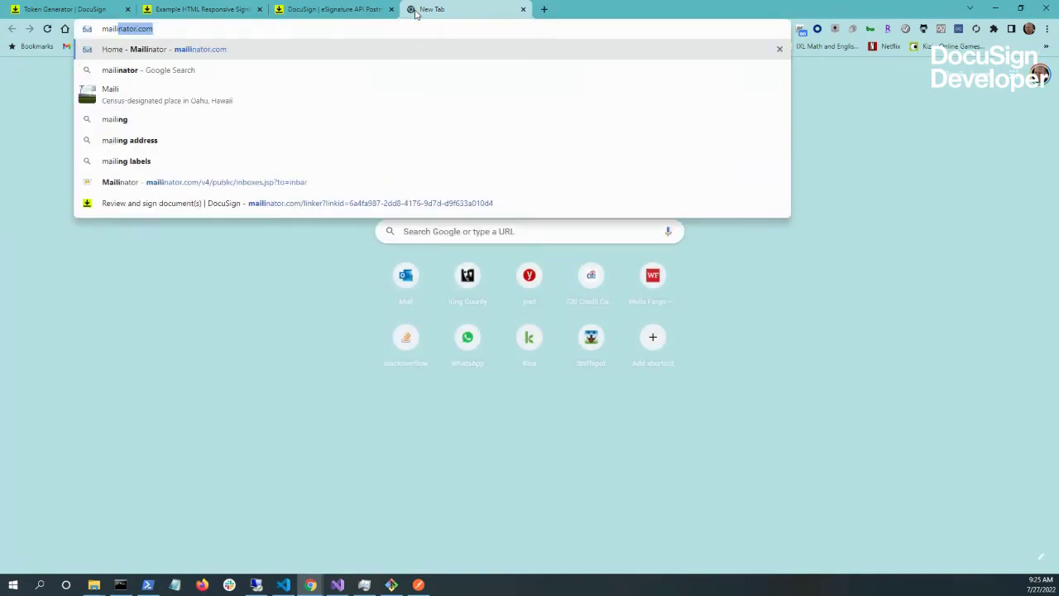
{"action": "key", "text": "Return"}
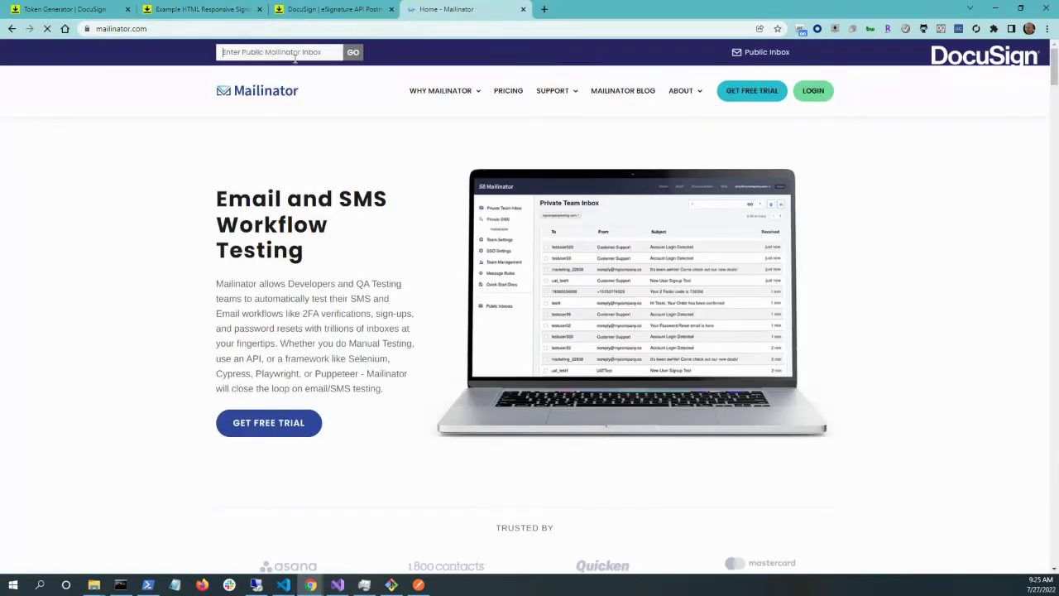
{"action": "left_click", "coordinate": [285, 55]}
{"action": "type", "text": "inbox"}
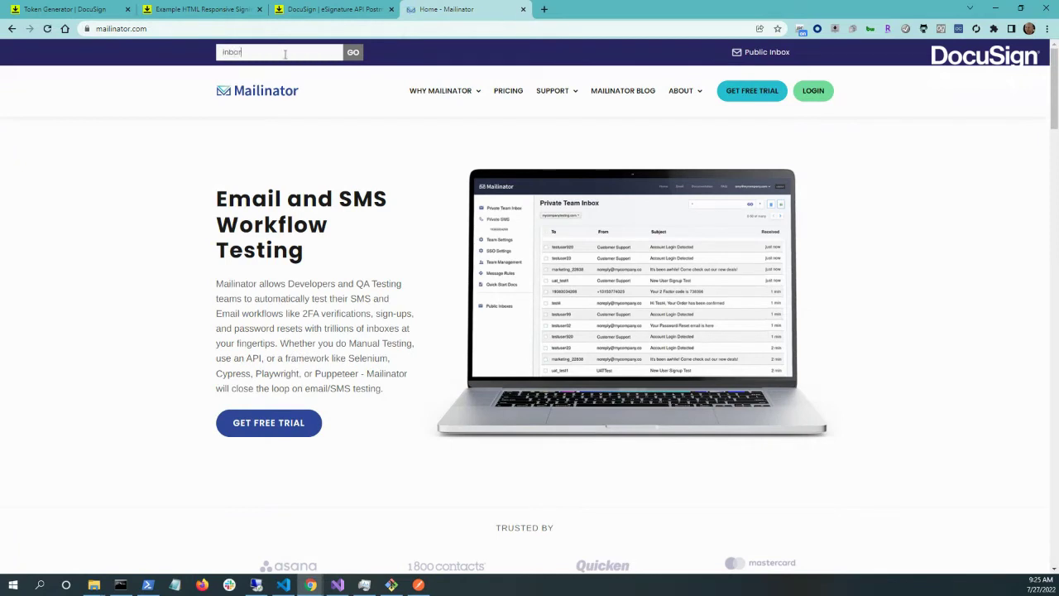
{"action": "key", "text": "Return"}
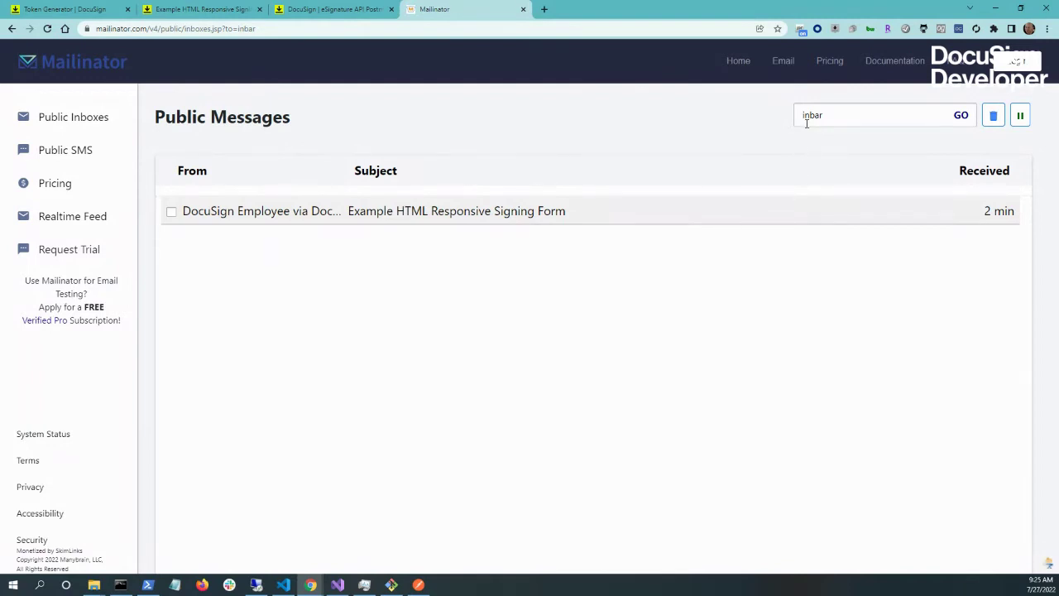
- Open the DocuSign signing email, launch REVIEW DOCUMENT, and return to the Mailinator tab
{"action": "left_click", "coordinate": [517, 214]}
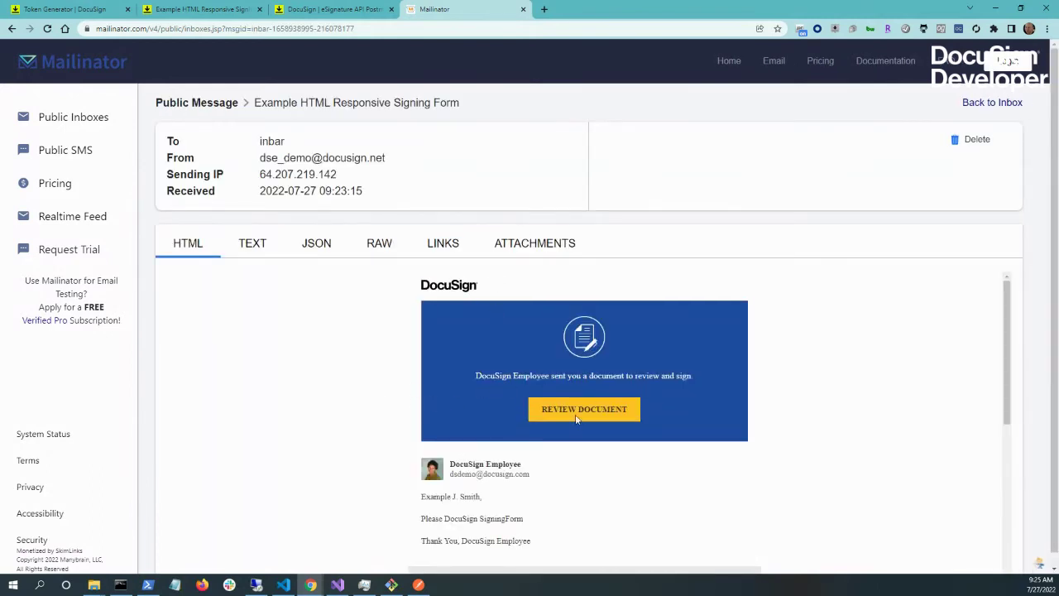
{"action": "left_click", "coordinate": [577, 417]}
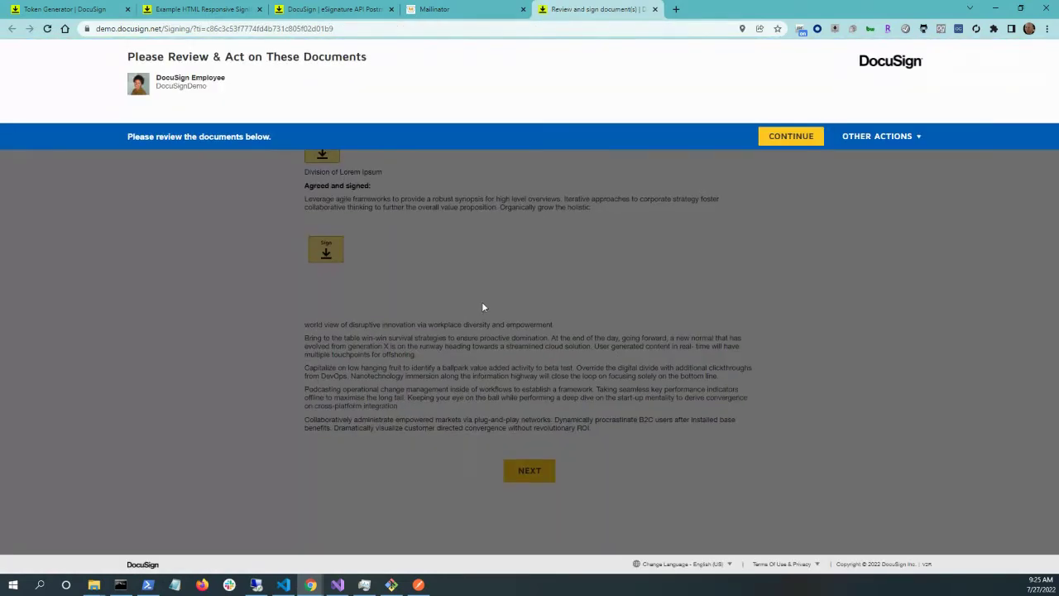
{"action": "left_click", "coordinate": [784, 138]}
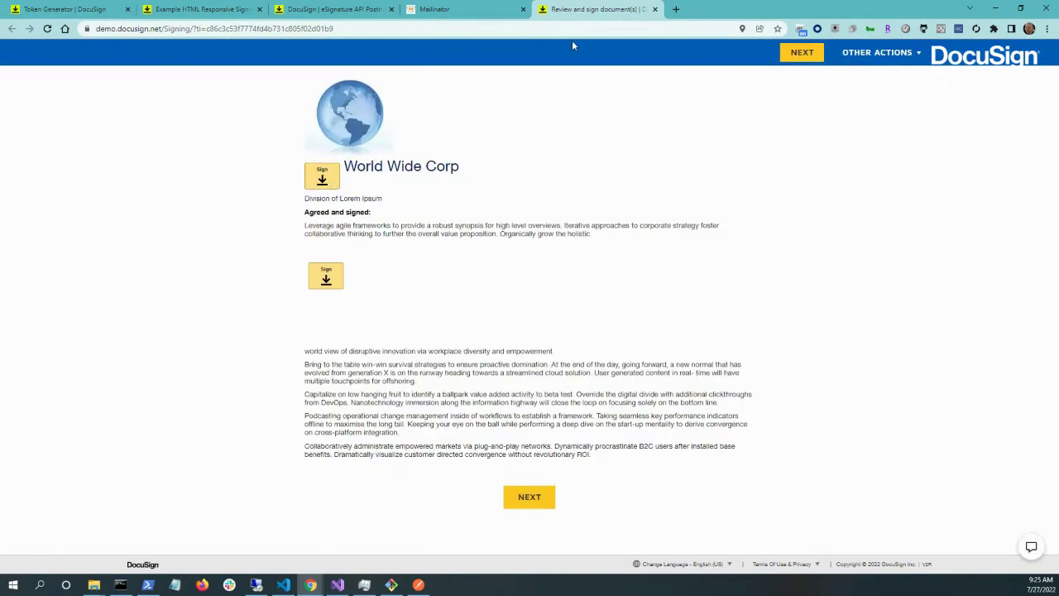
{"action": "left_click", "coordinate": [465, 12]}
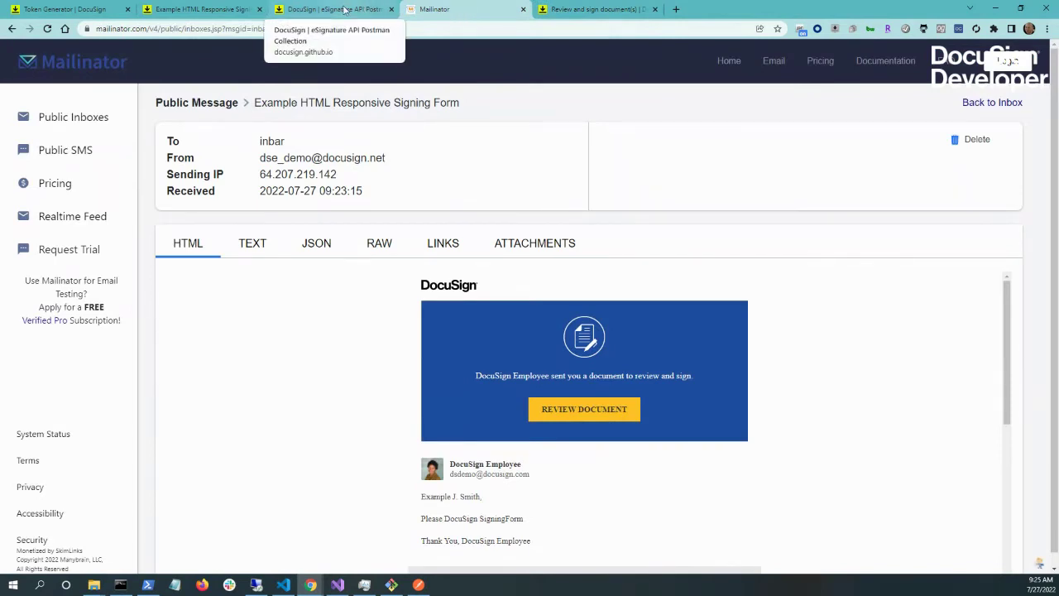
- Pass through the Postman Collections guide and Postman, ending on the Token Generator tab
{"action": "left_click", "coordinate": [344, 9]}
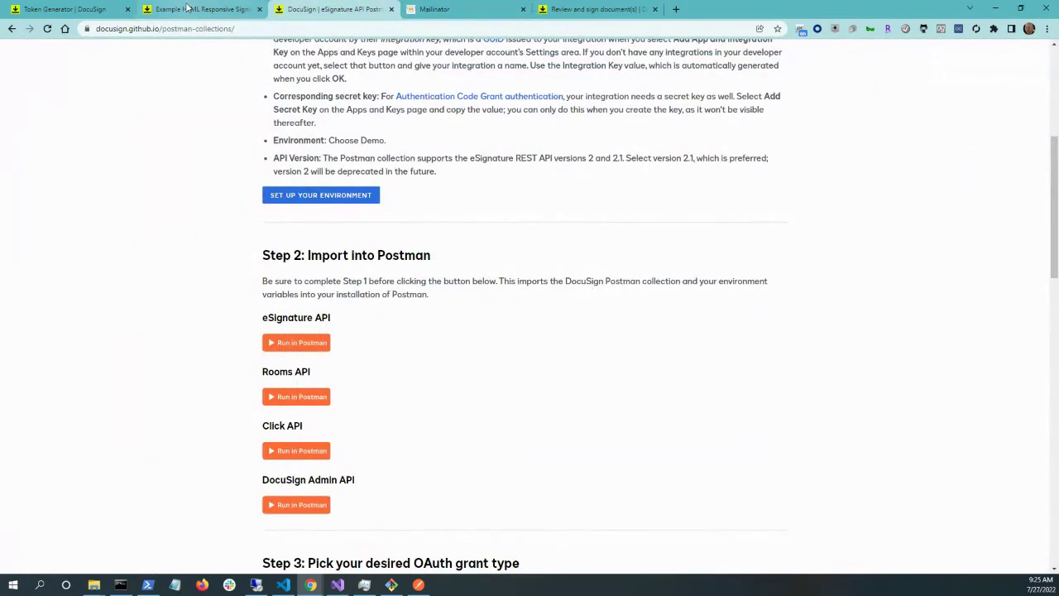
{"action": "left_click", "coordinate": [418, 585]}
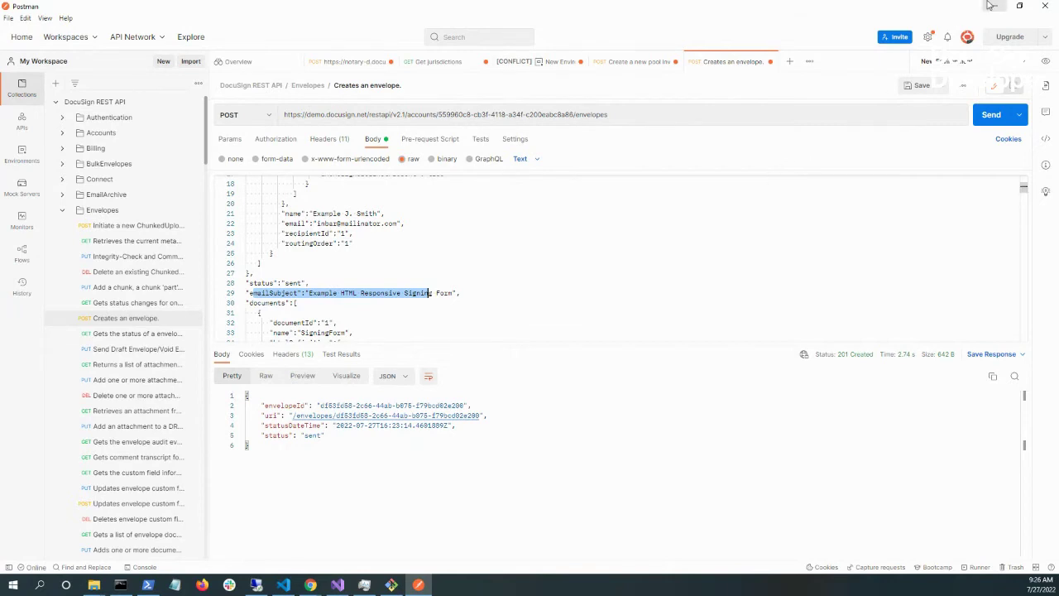
{"action": "key", "text": "alt+Tab"}
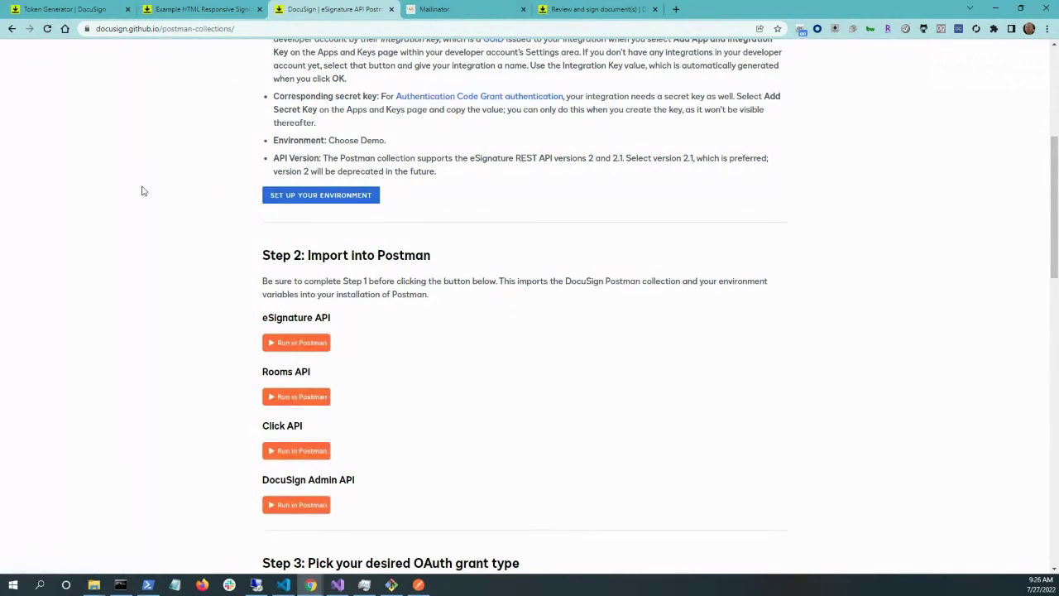
{"action": "left_click", "coordinate": [79, 7]}
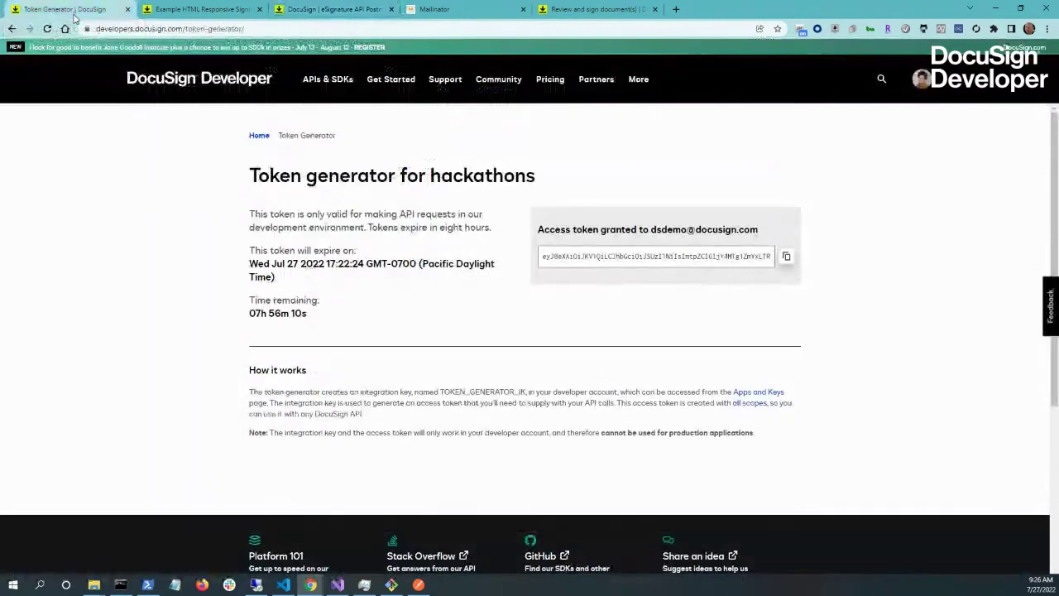